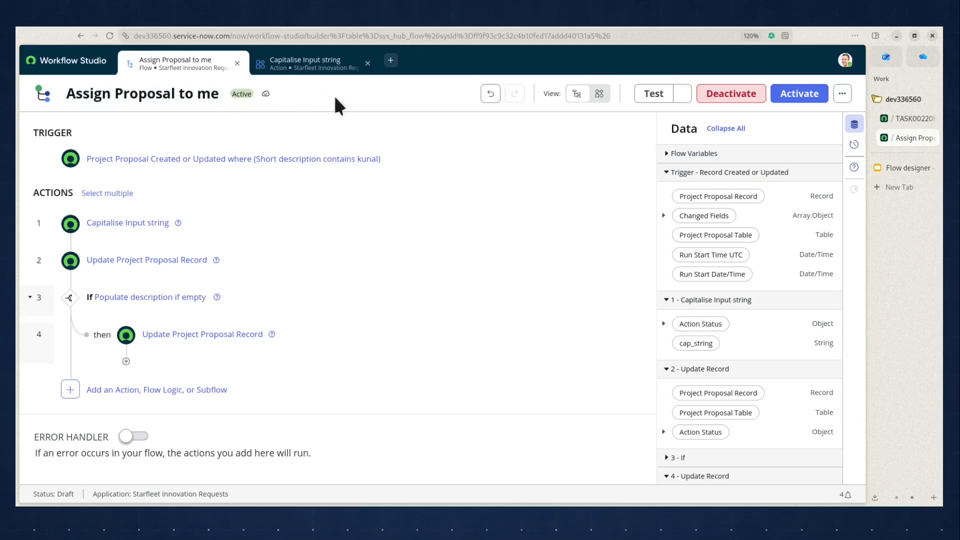
# - Open the flow's trigger to review its Created or Updated settings and condition, then close it
pyautogui.click(900, 168)
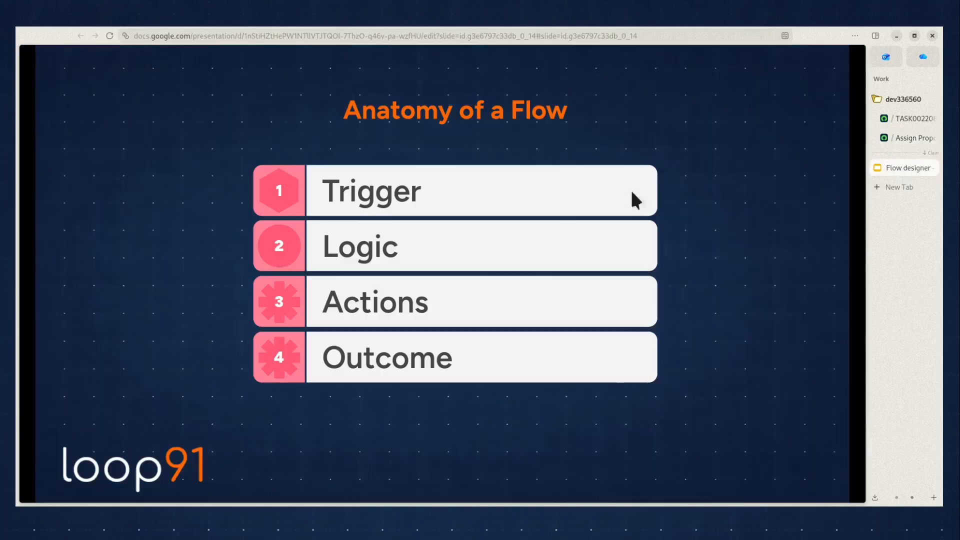
pyautogui.click(913, 136)
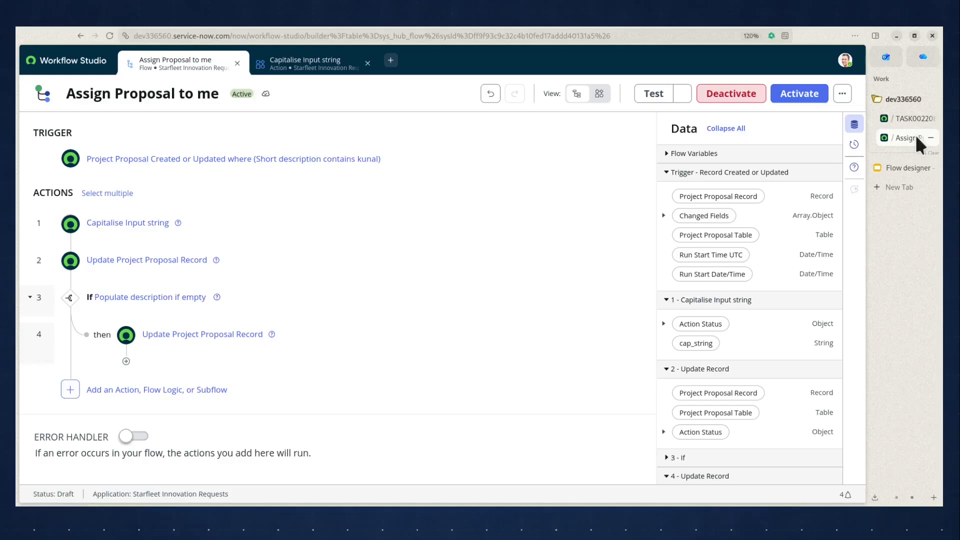
pyautogui.click(193, 164)
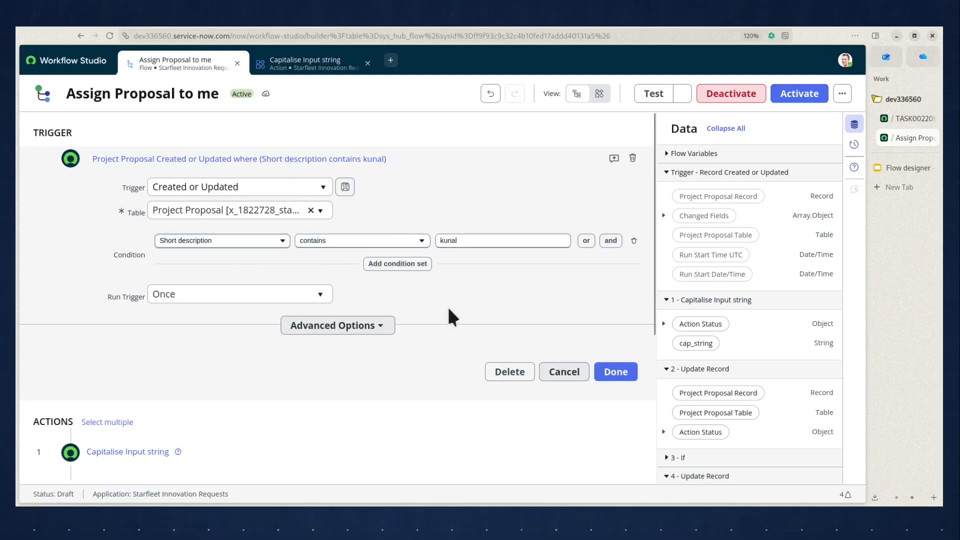
pyautogui.click(561, 371)
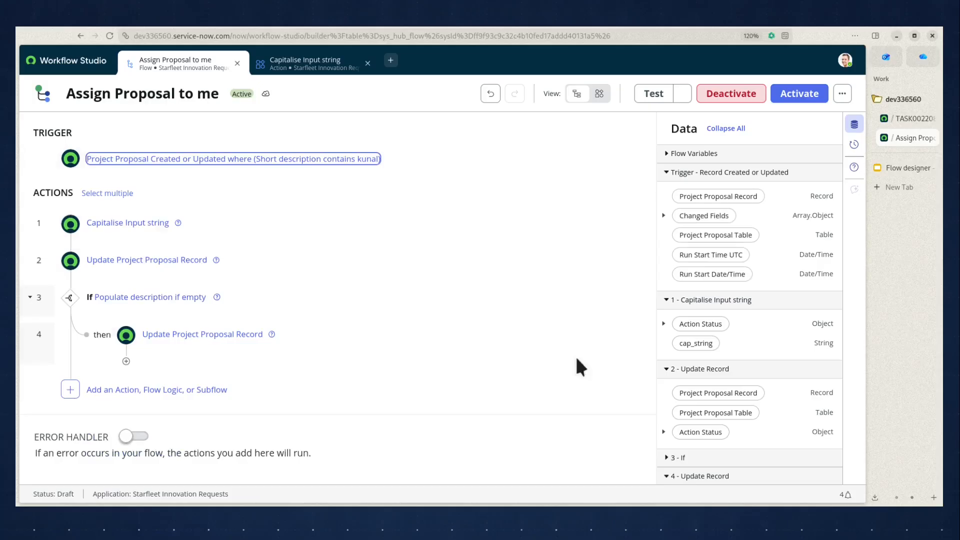
# - Reopen the trigger to inspect its table and Short description condition, then close it unchanged
pyautogui.click(903, 167)
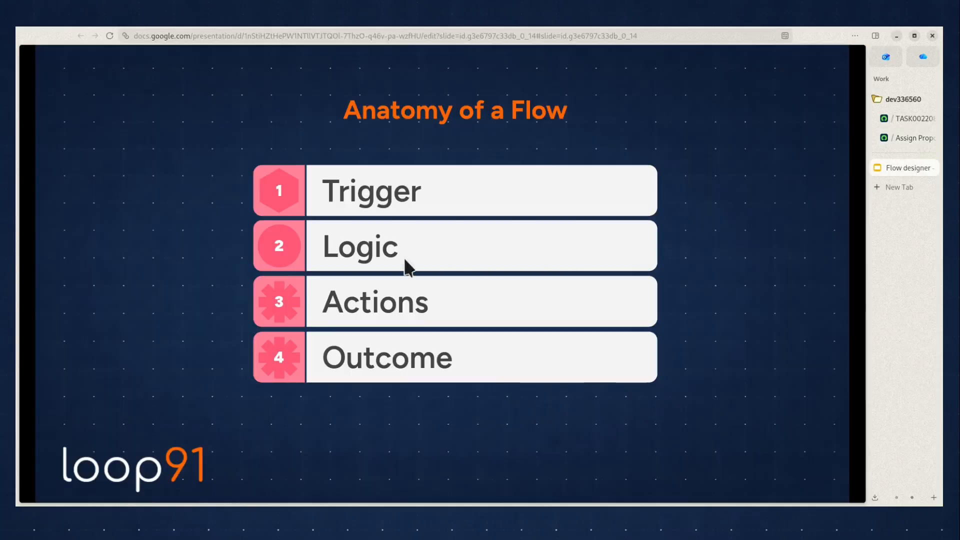
pyautogui.click(899, 137)
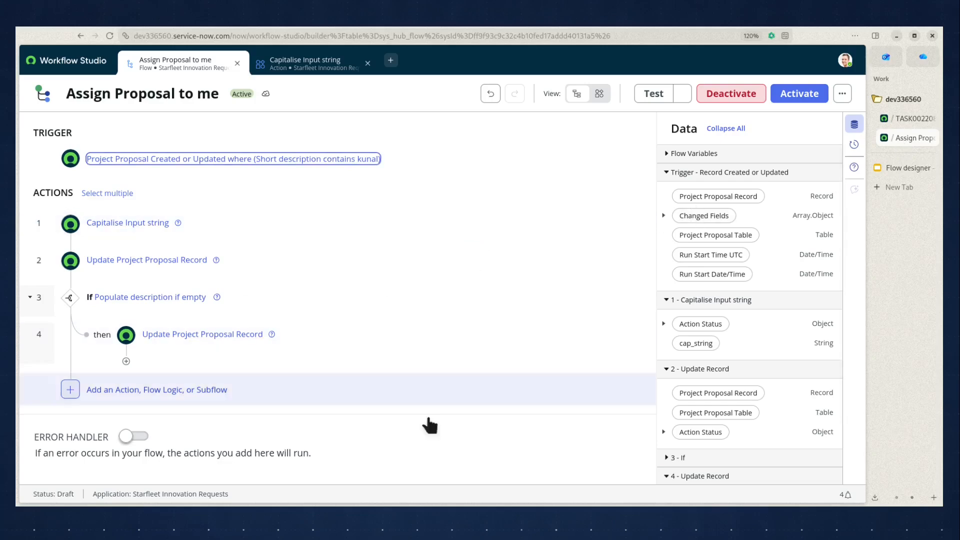
pyautogui.click(343, 160)
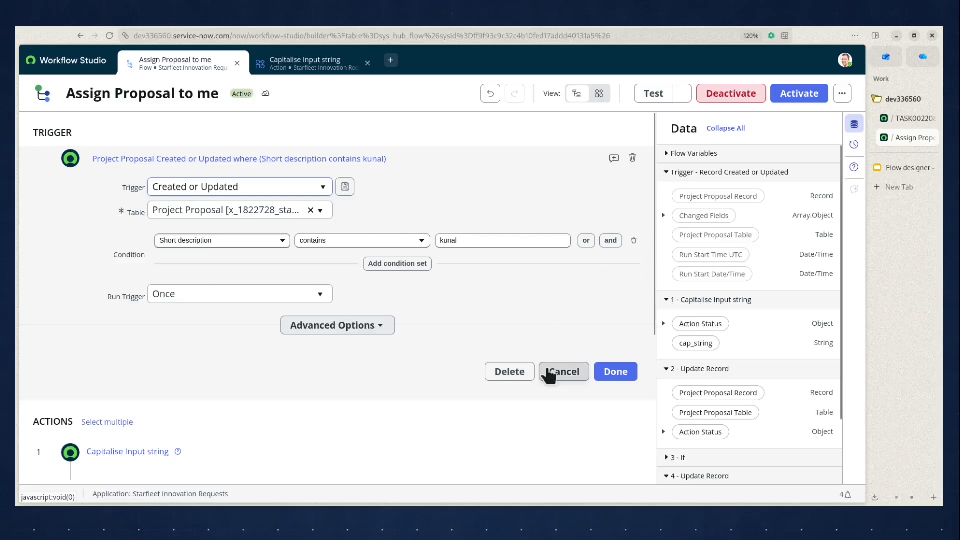
pyautogui.click(561, 372)
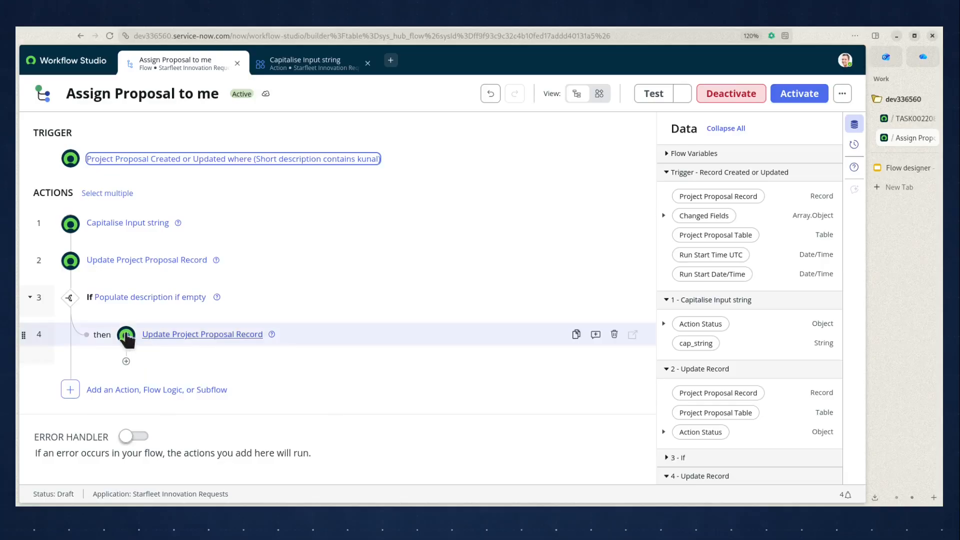
# - Open the If step to inspect its Populate description if empty condition, then close it
pyautogui.click(357, 298)
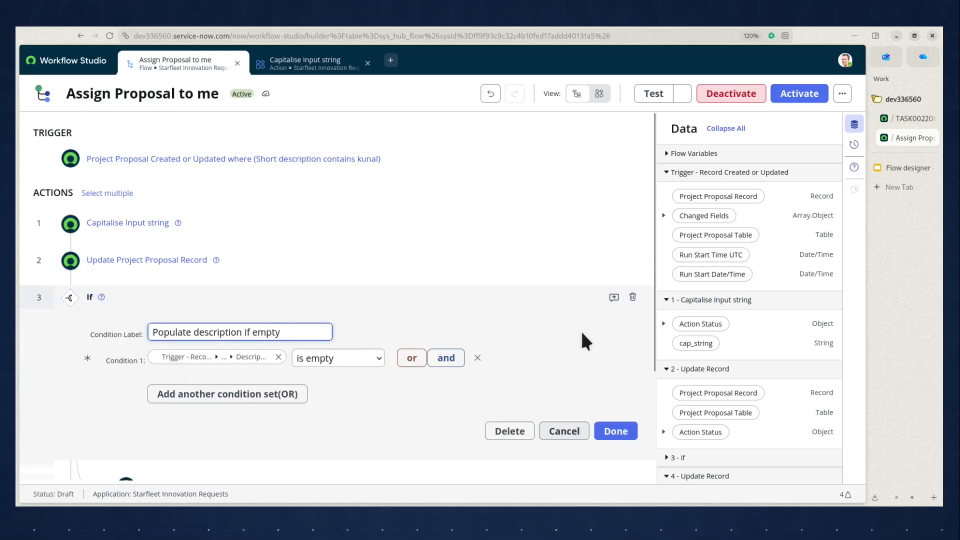
pyautogui.scroll(-2, 581, 331)
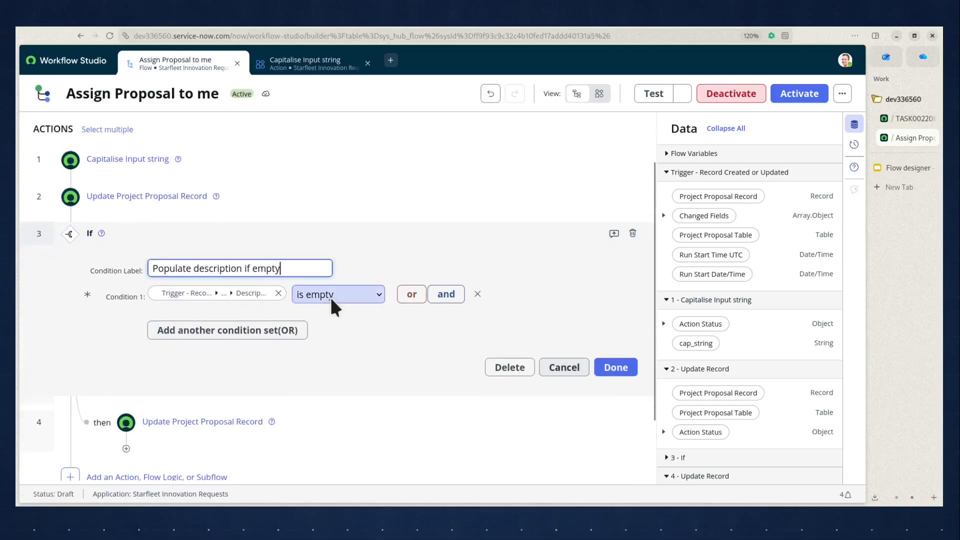
pyautogui.click(569, 368)
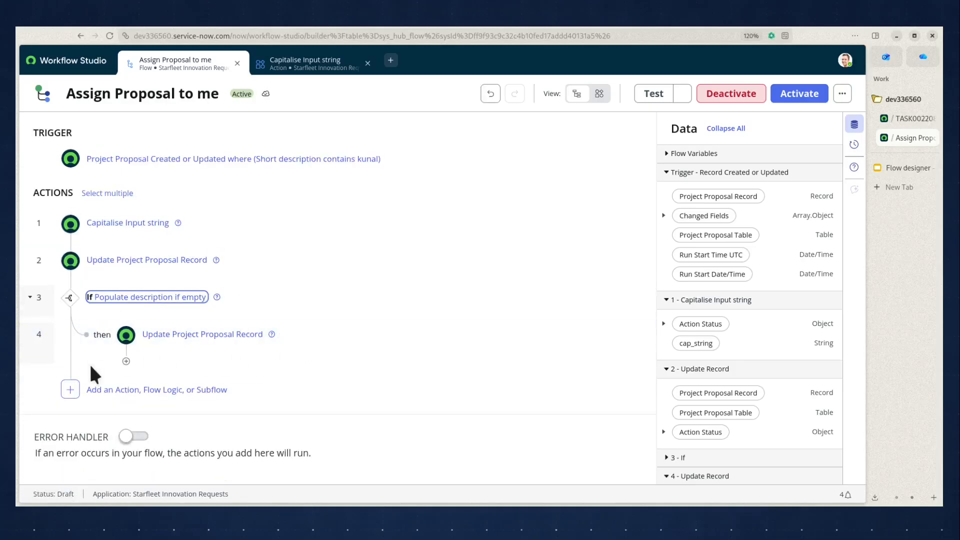
# - Open the Capitalise Input string action and highlight its string input, then close it without changes
pyautogui.click(906, 169)
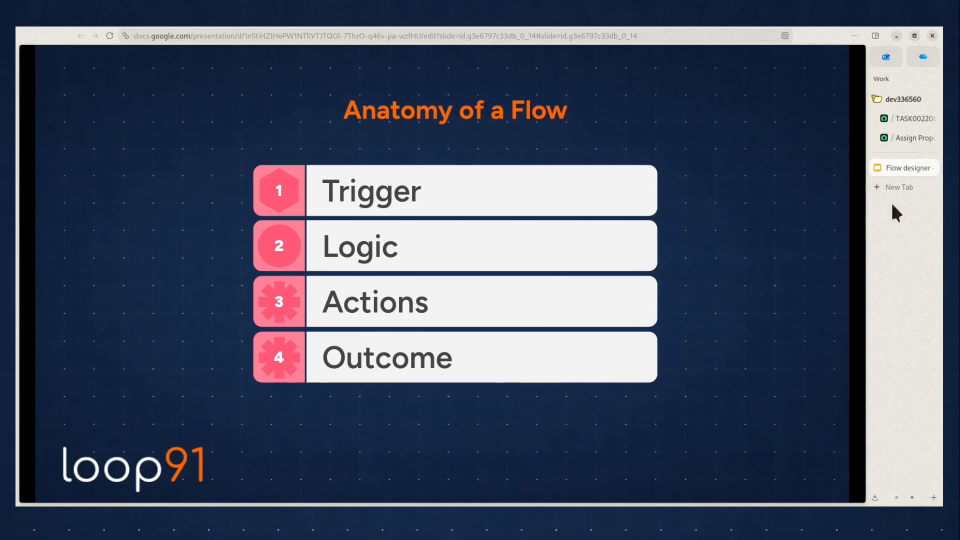
pyautogui.click(907, 136)
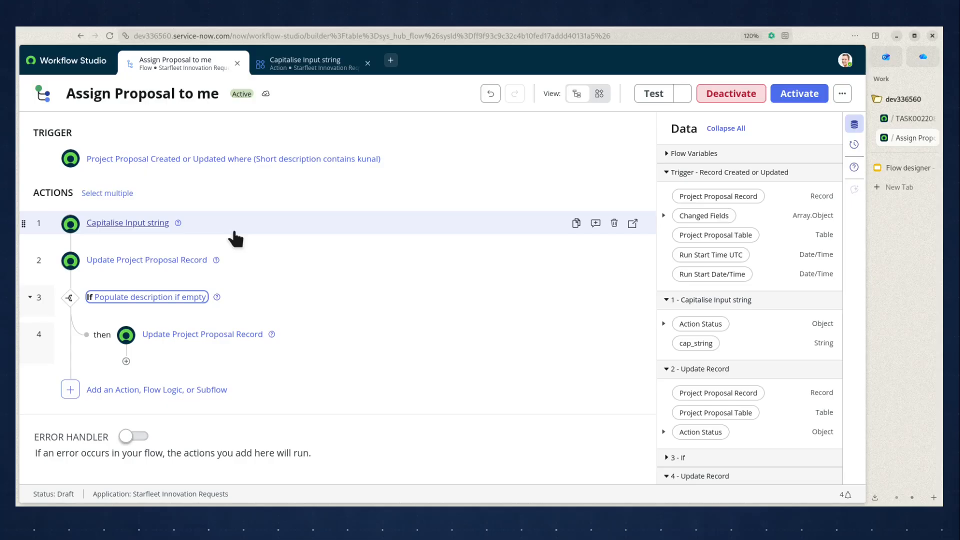
pyautogui.click(126, 222)
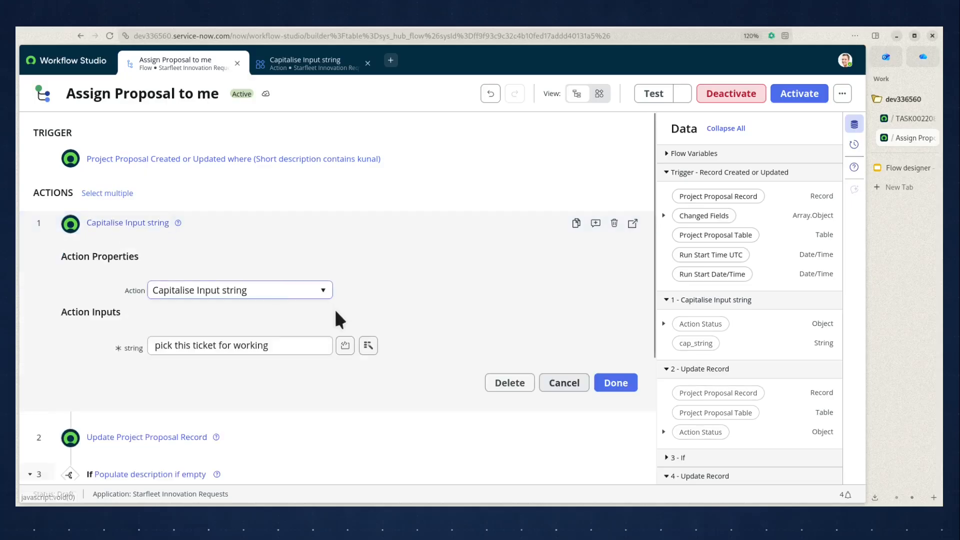
pyautogui.click(299, 345)
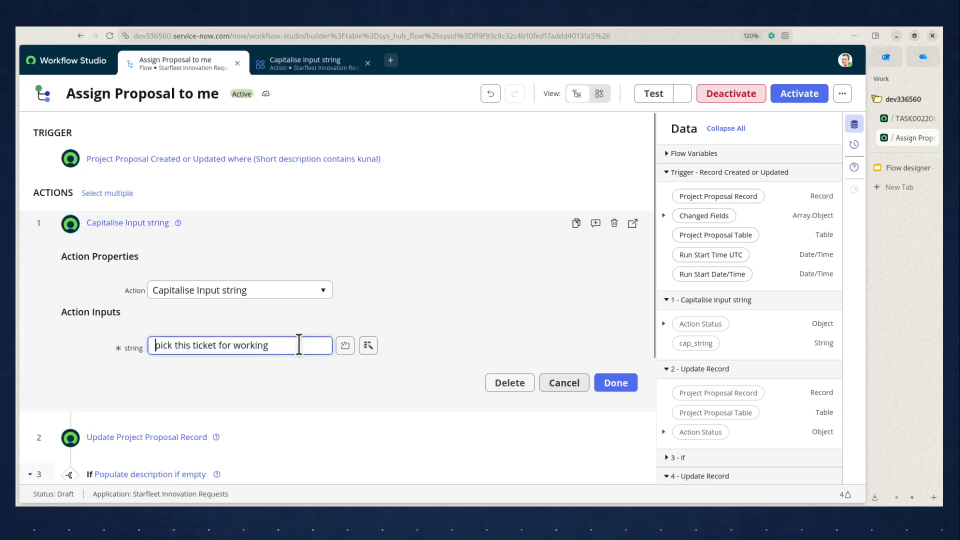
pyautogui.moveTo(155, 345); pyautogui.dragTo(293, 345)
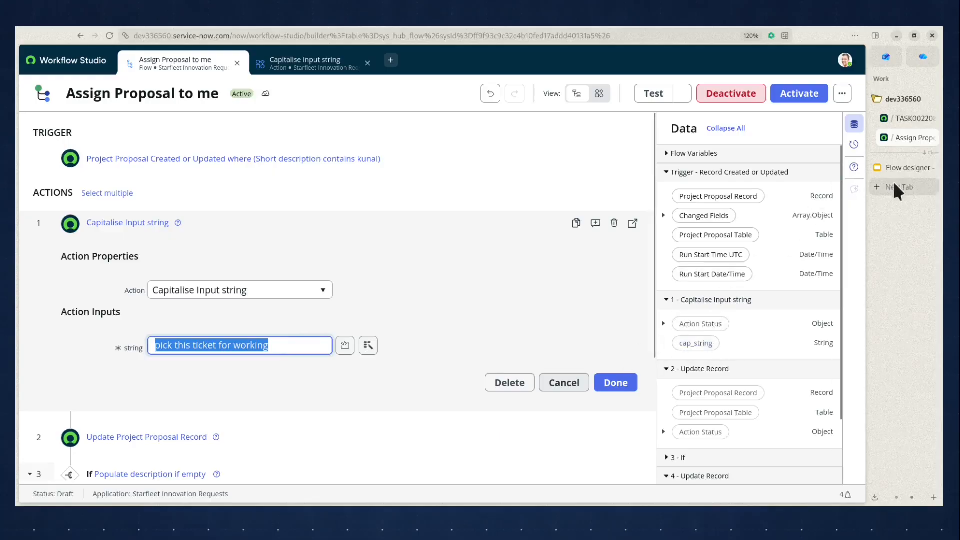
pyautogui.click(905, 169)
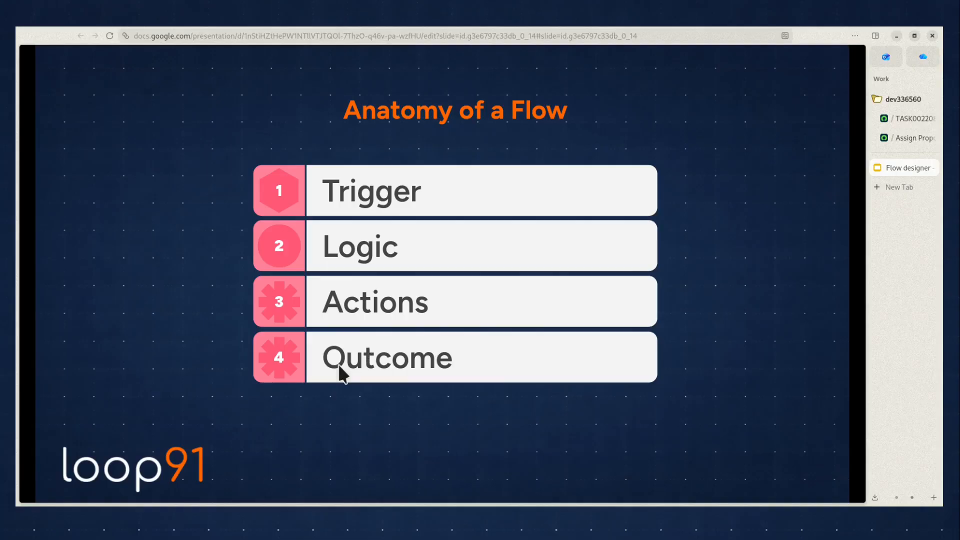
pyautogui.click(898, 136)
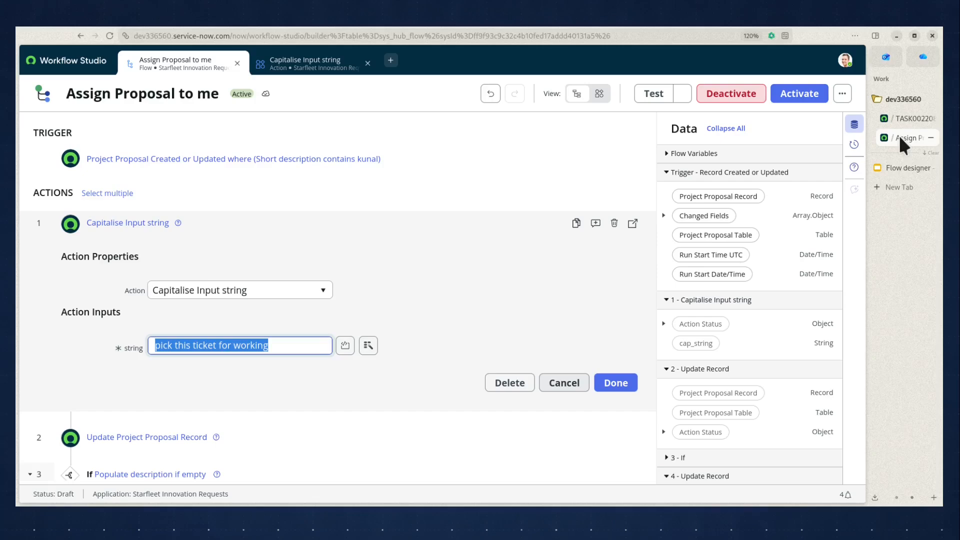
pyautogui.click(554, 386)
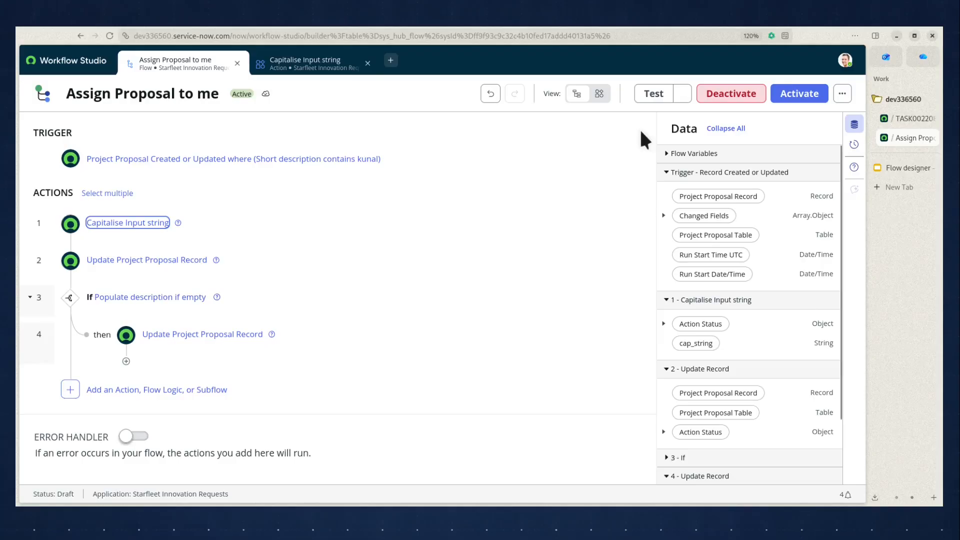
# - Collapse the Data panel and reopen the trigger to examine its data pills before closing it
pyautogui.moveTo(670, 129); pyautogui.dragTo(697, 130)
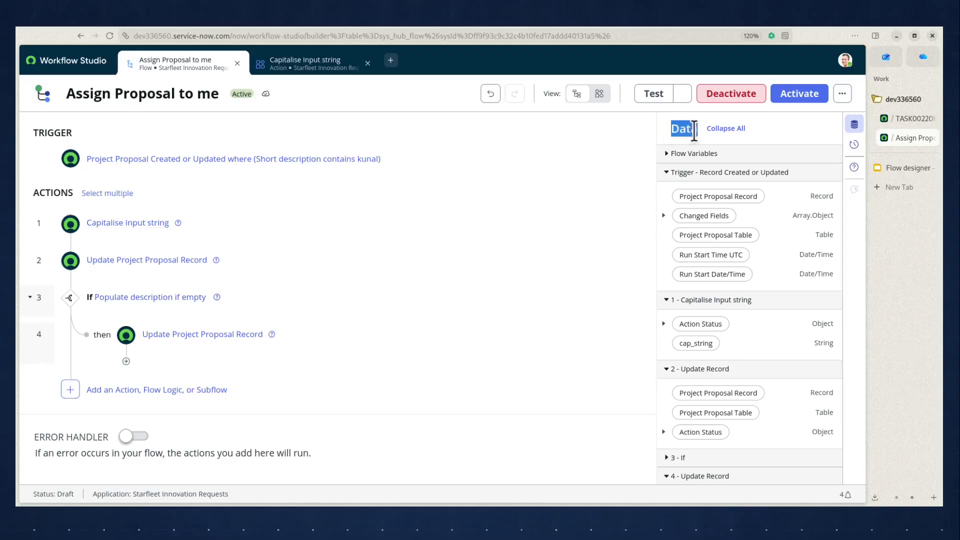
pyautogui.click(729, 129)
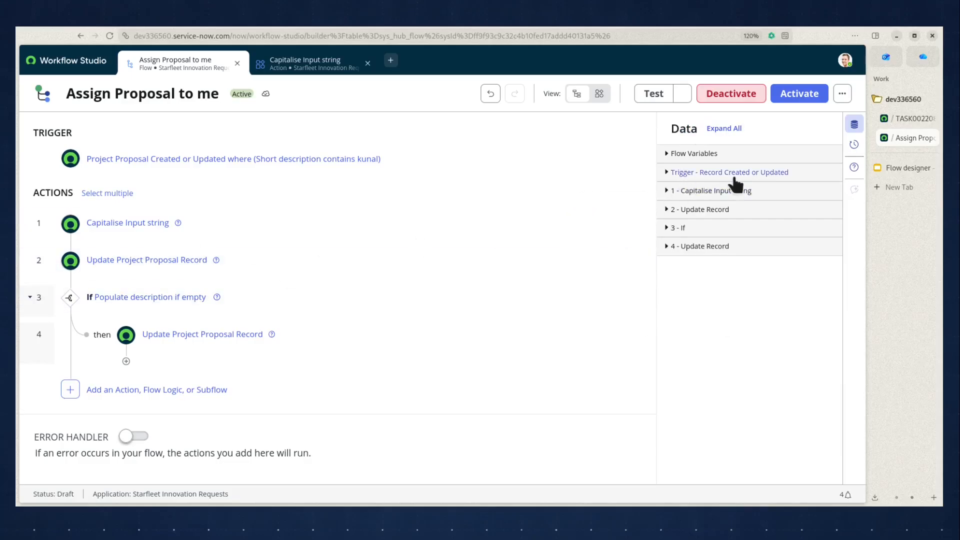
pyautogui.click(151, 160)
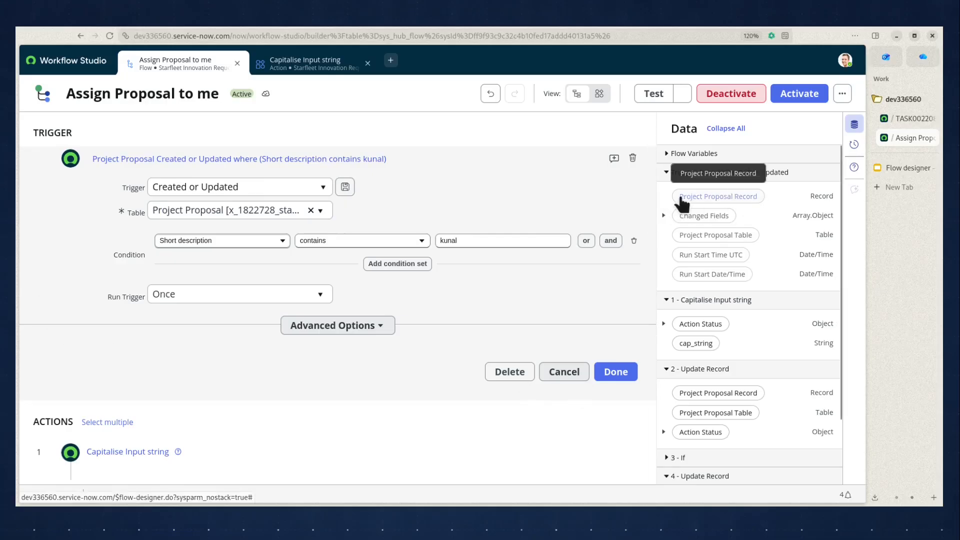
pyautogui.scroll(-5, 357, 343)
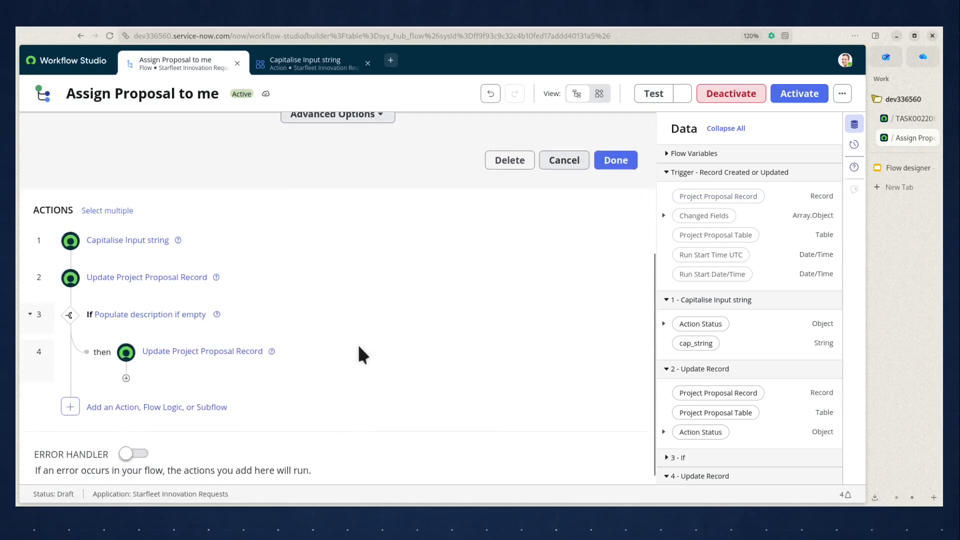
pyautogui.scroll(5, 360, 352)
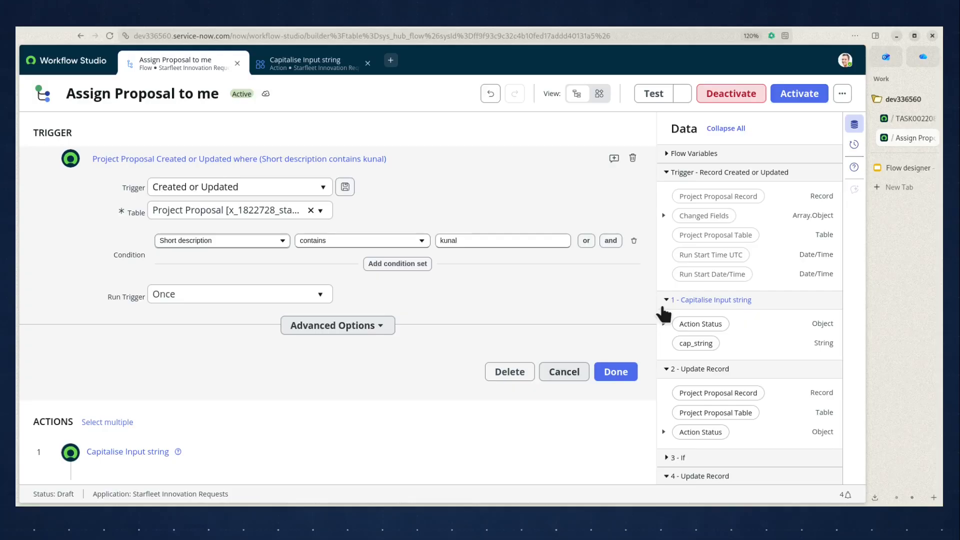
pyautogui.click(570, 374)
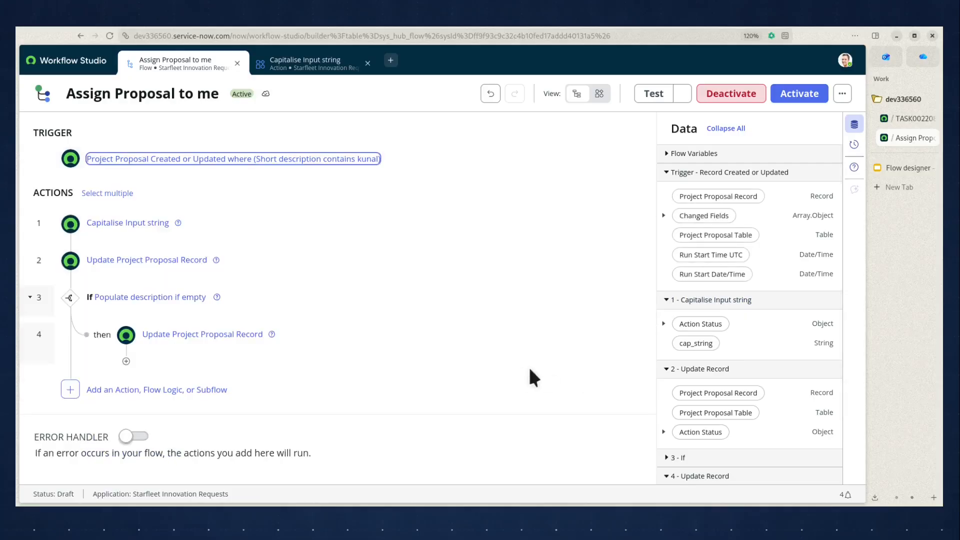
# - Open the Update Project Proposal Record action and inspect its Record data pill picker, then close it
pyautogui.click(159, 261)
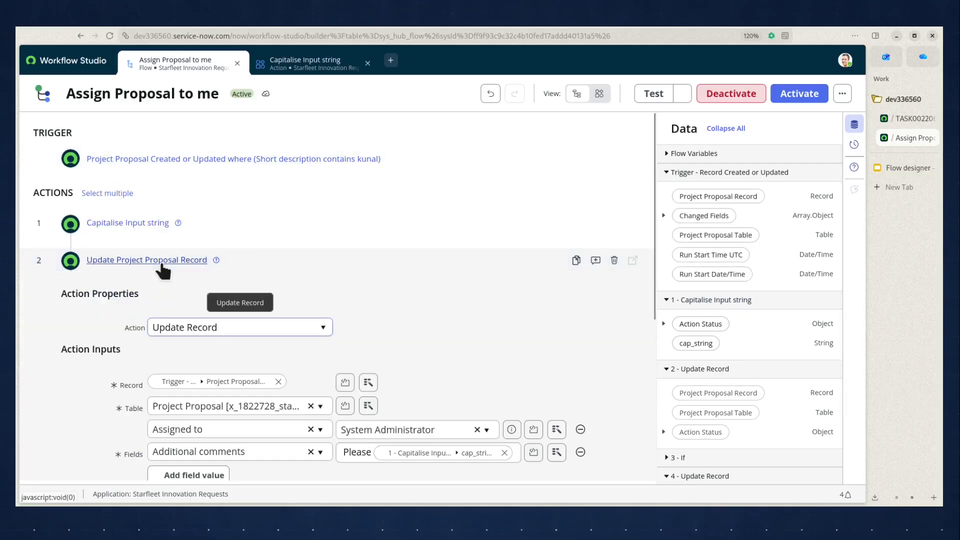
pyautogui.scroll(-1, 534, 330)
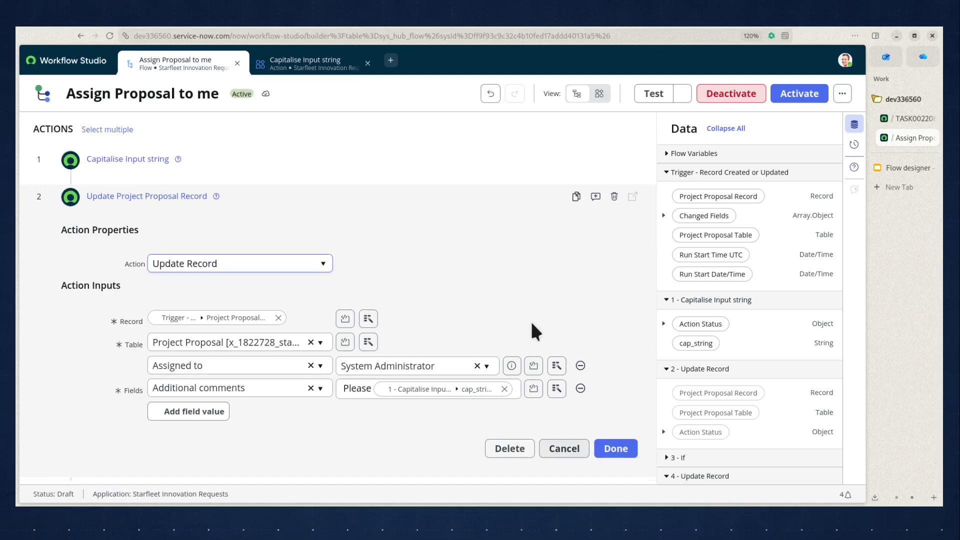
pyautogui.scroll(1, 532, 328)
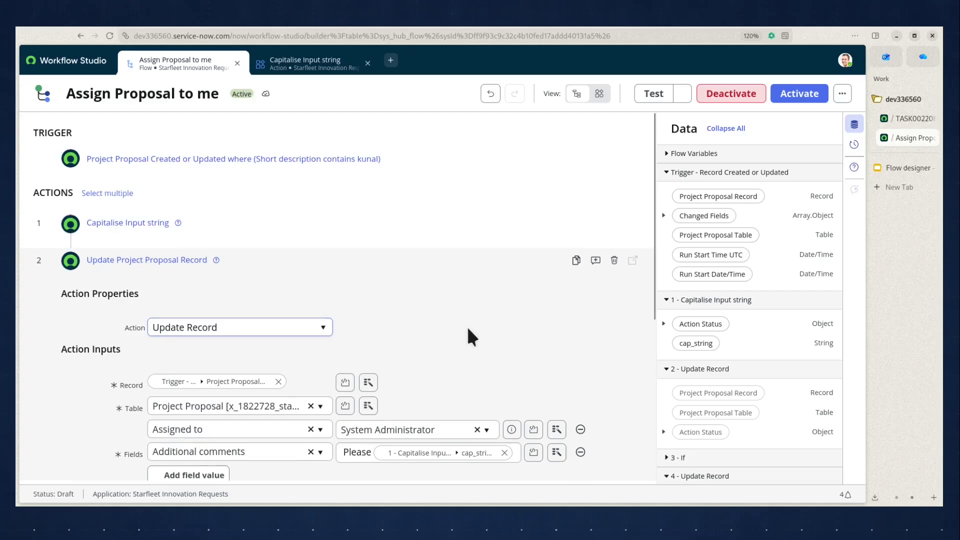
pyautogui.scroll(-1, 466, 325)
pyautogui.click(226, 320)
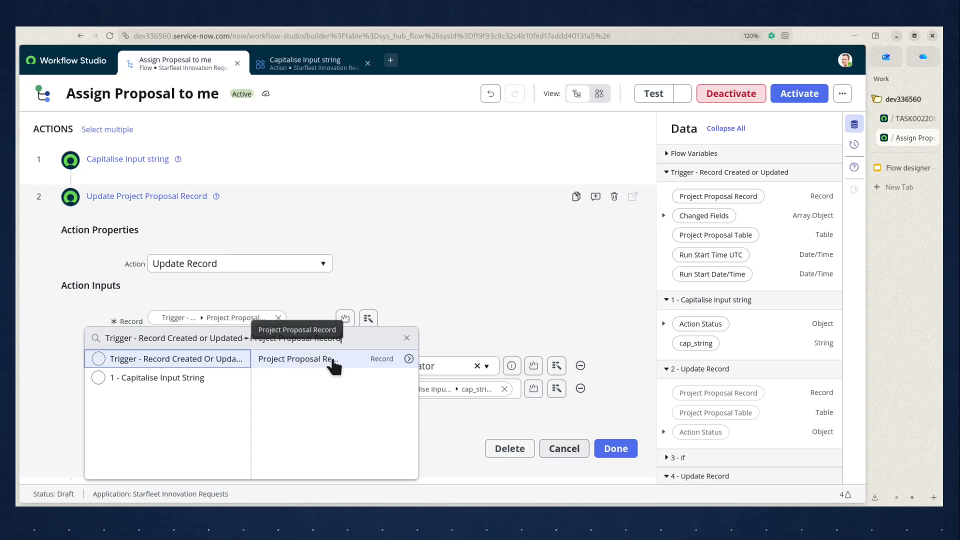
pyautogui.click(406, 338)
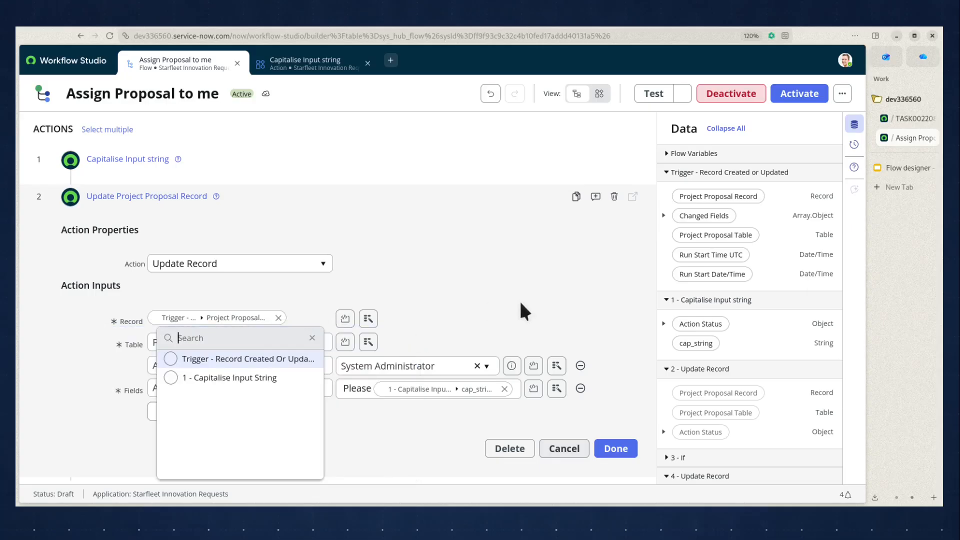
pyautogui.click(569, 445)
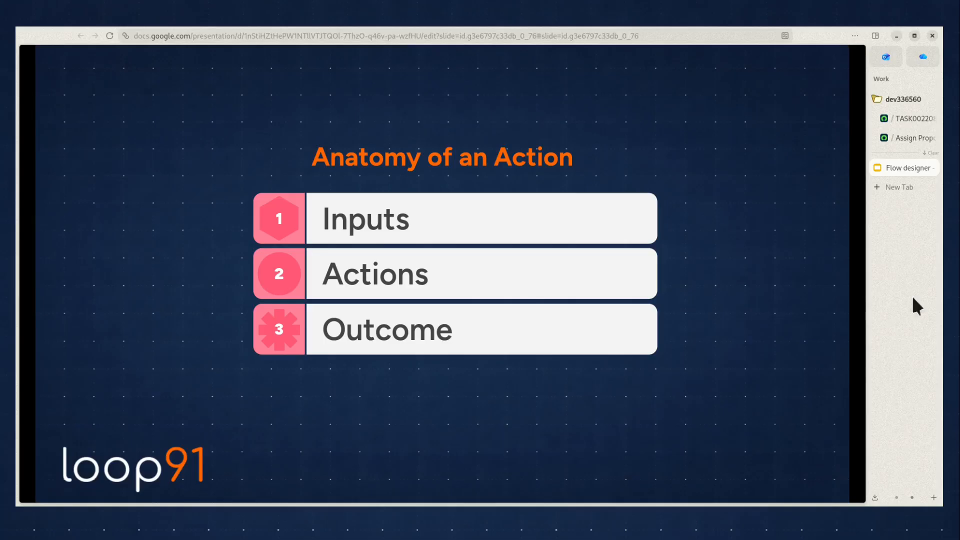
# - Open the Capitalise Input string action again and select the text of its string input
pyautogui.click(891, 139)
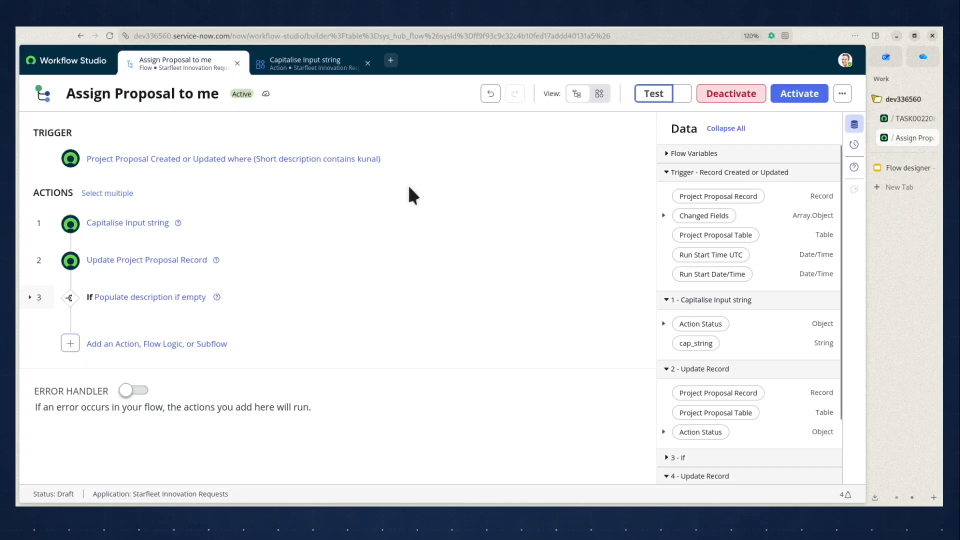
pyautogui.click(133, 223)
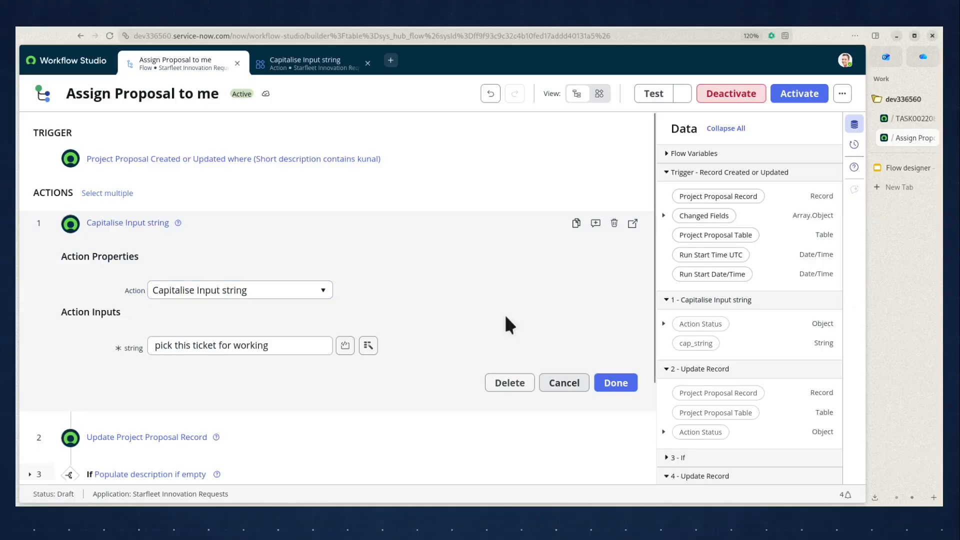
pyautogui.tripleClick(278, 344)
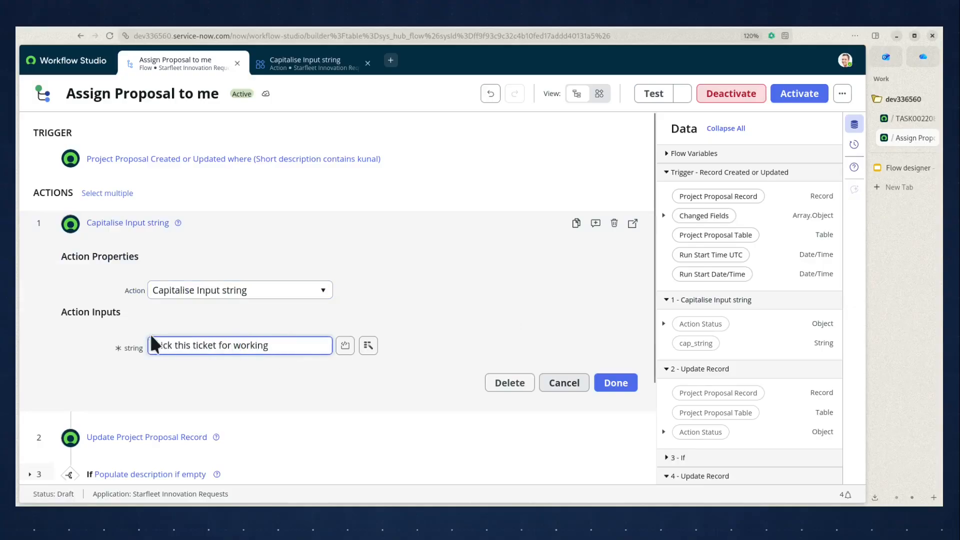
pyautogui.moveTo(150, 343); pyautogui.dragTo(293, 346)
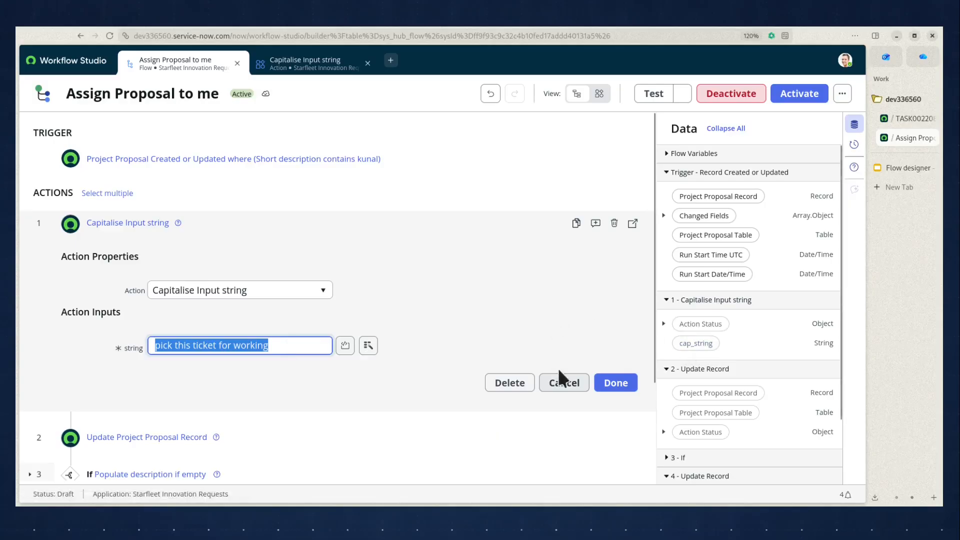
# - Close the flow action, switch to the Capitalise Input string action definition and examine its input label and script step
pyautogui.click(562, 386)
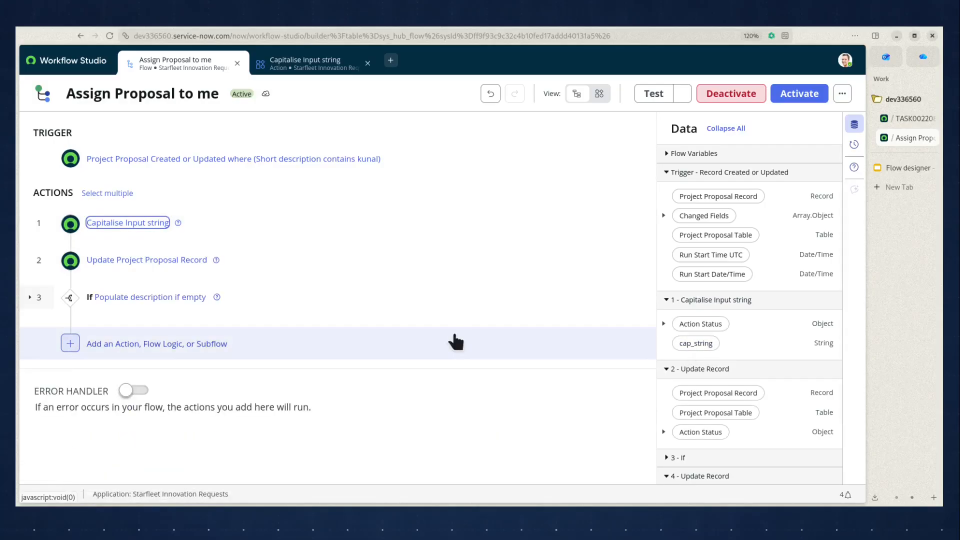
pyautogui.click(314, 64)
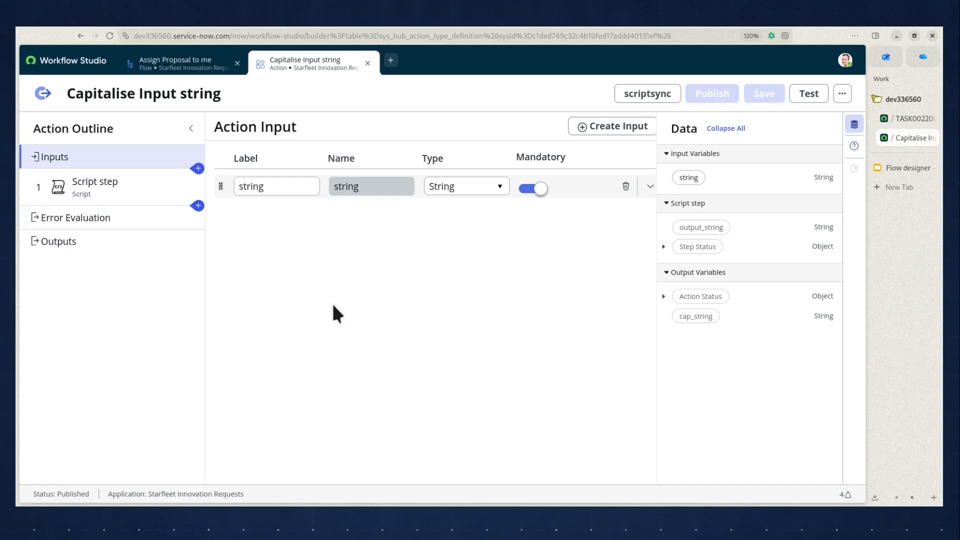
pyautogui.click(290, 189)
pyautogui.moveTo(290, 188); pyautogui.dragTo(204, 186)
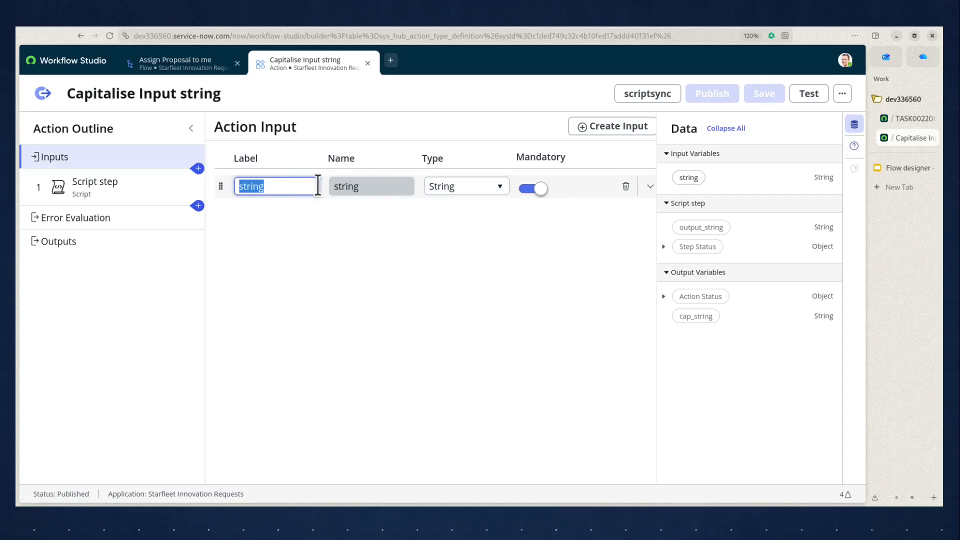
pyautogui.click(102, 187)
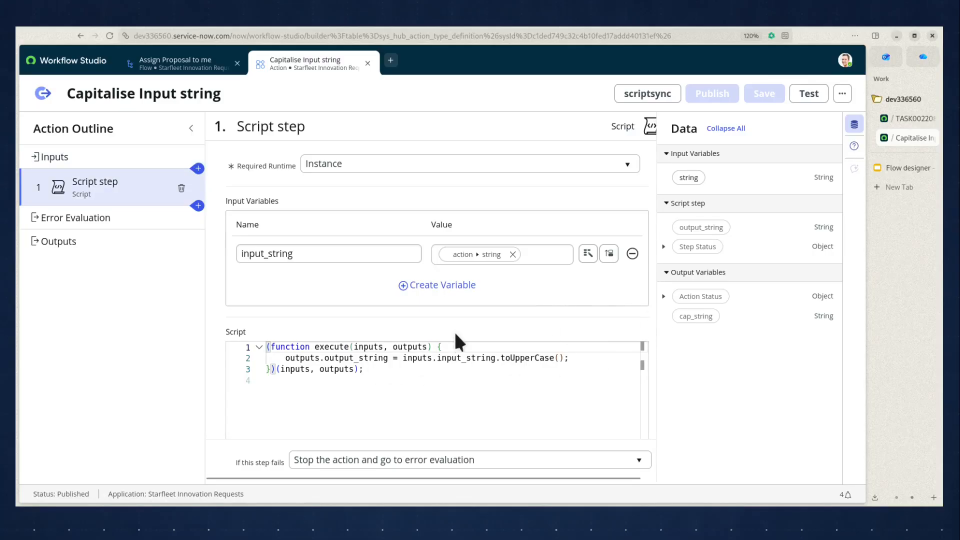
pyautogui.moveTo(280, 358); pyautogui.dragTo(568, 358)
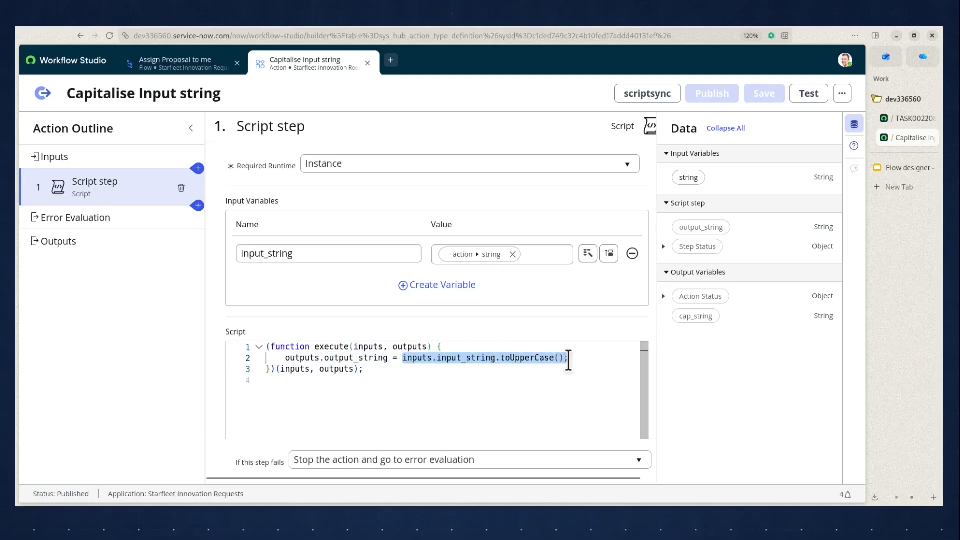
# - Run a test of the Capitalise Input string action with the string input 'a lower case string'
pyautogui.click(794, 98)
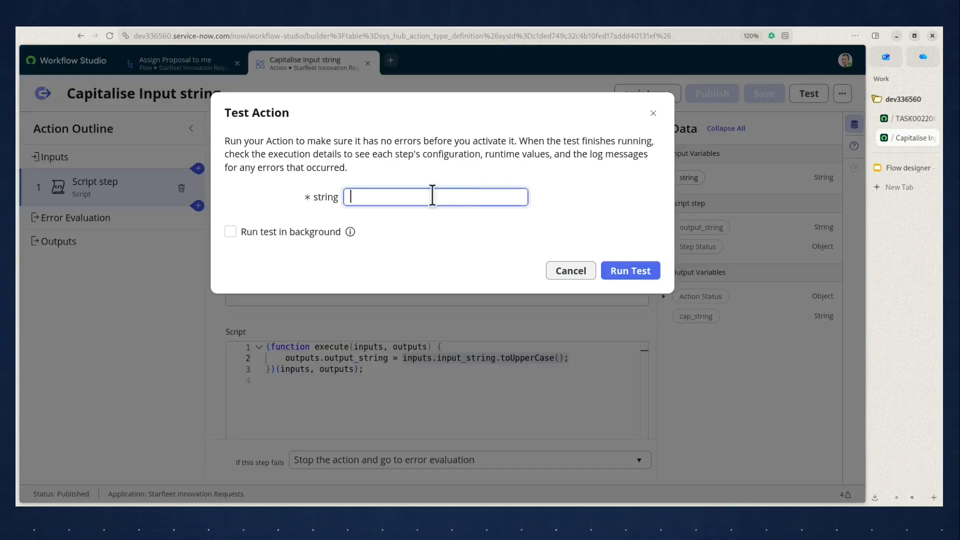
pyautogui.write('a lower case string')
pyautogui.click(624, 264)
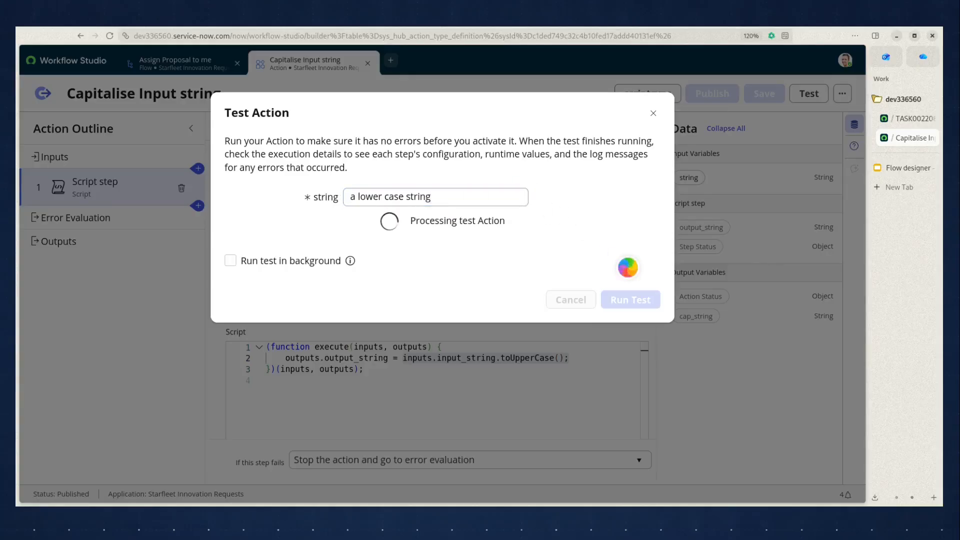
pyautogui.click(516, 223)
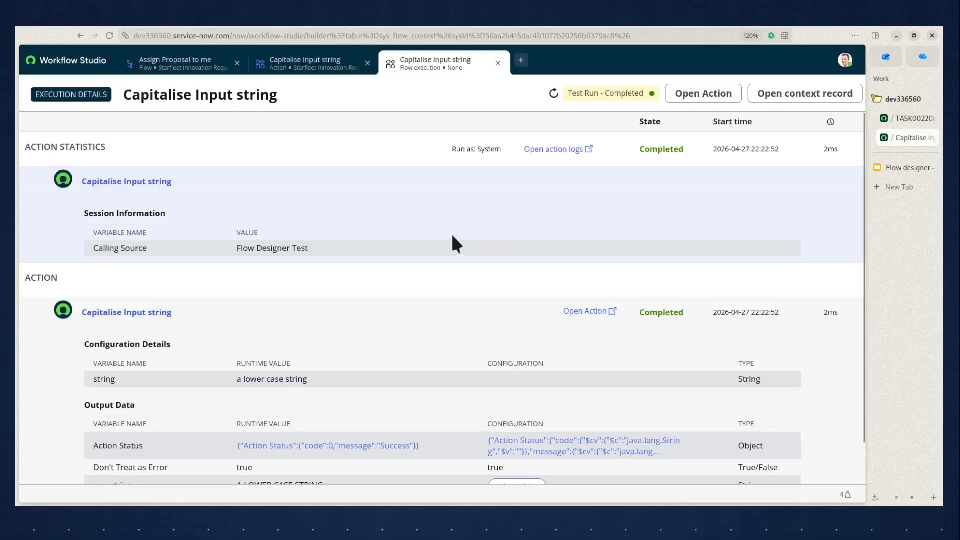
# - Compare the input string and cap_string runtime values in the test's execution details
pyautogui.scroll(-2, 449, 232)
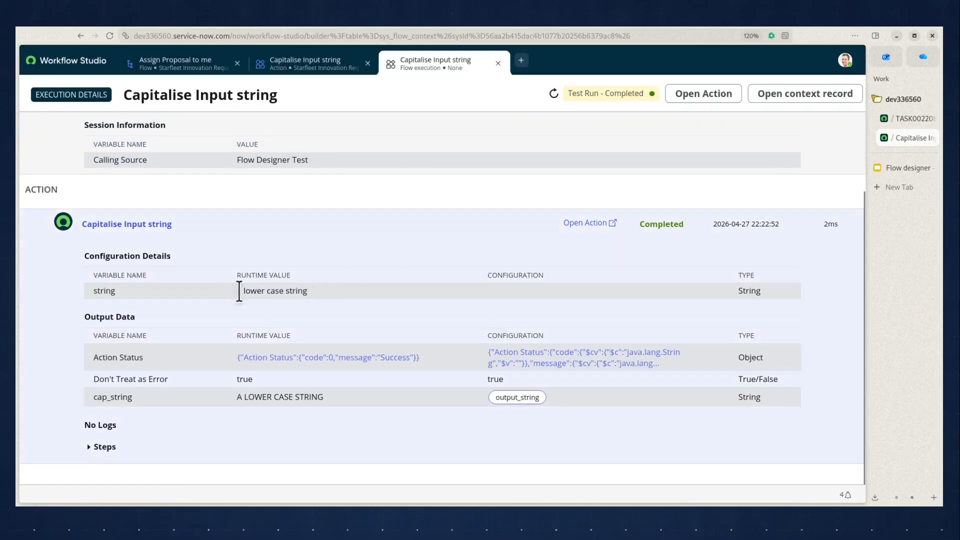
pyautogui.moveTo(237, 291); pyautogui.dragTo(316, 294)
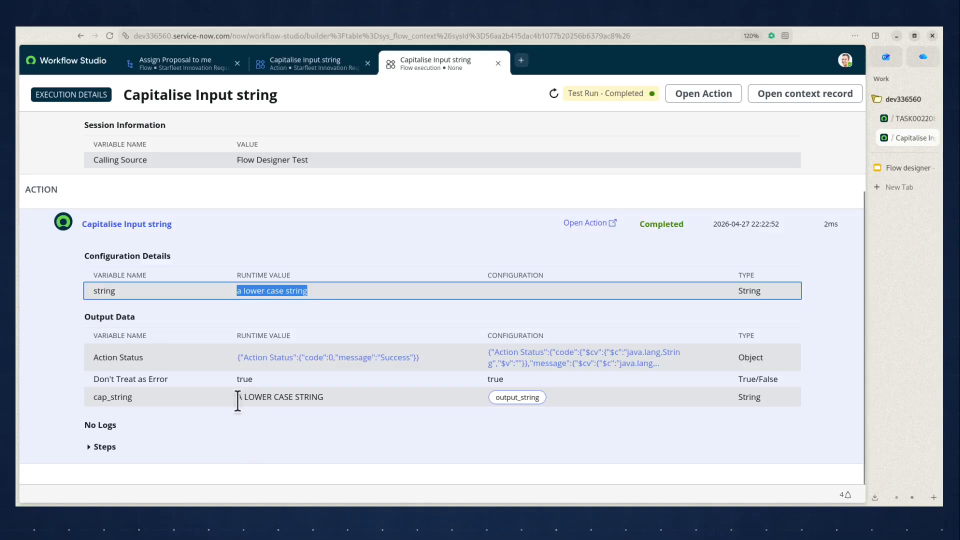
pyautogui.moveTo(238, 398); pyautogui.dragTo(317, 400)
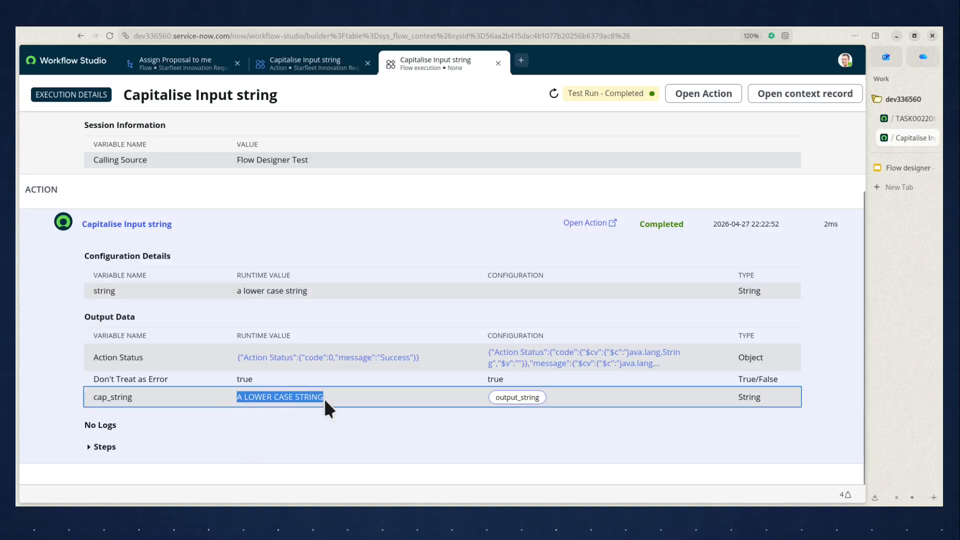
# - Switch to the TASK0022088 project proposal record and examine its number and Opened by field
pyautogui.click(883, 167)
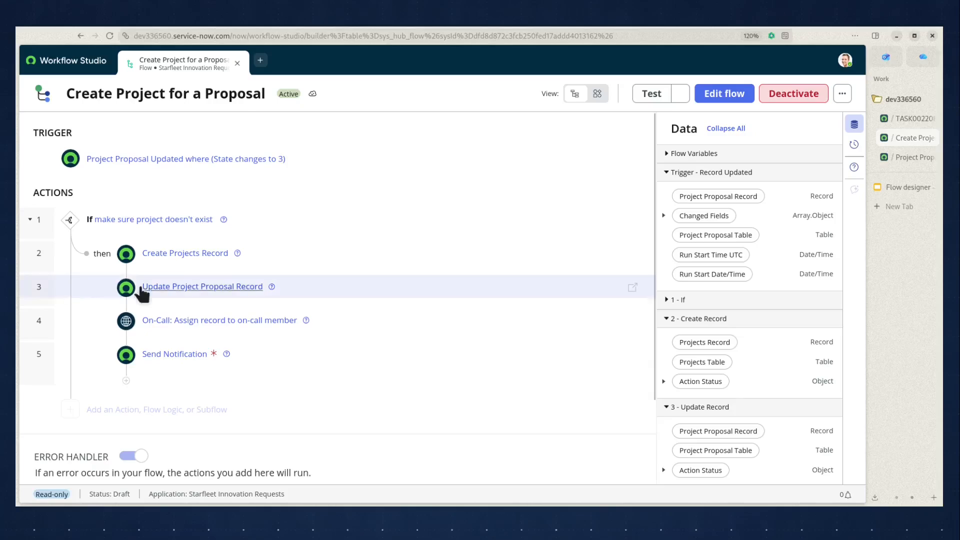
pyautogui.click(903, 117)
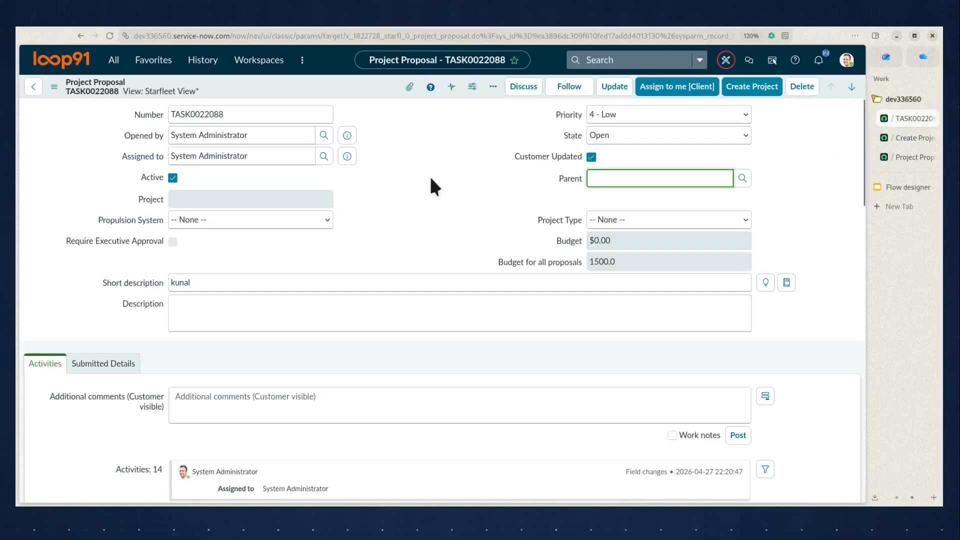
pyautogui.moveTo(66, 82); pyautogui.dragTo(125, 86)
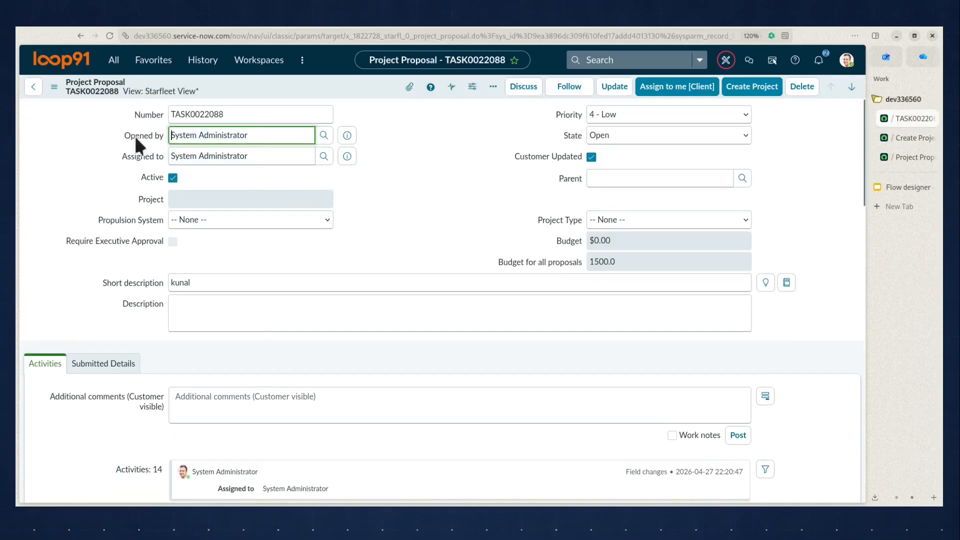
pyautogui.doubleClick(430, 140)
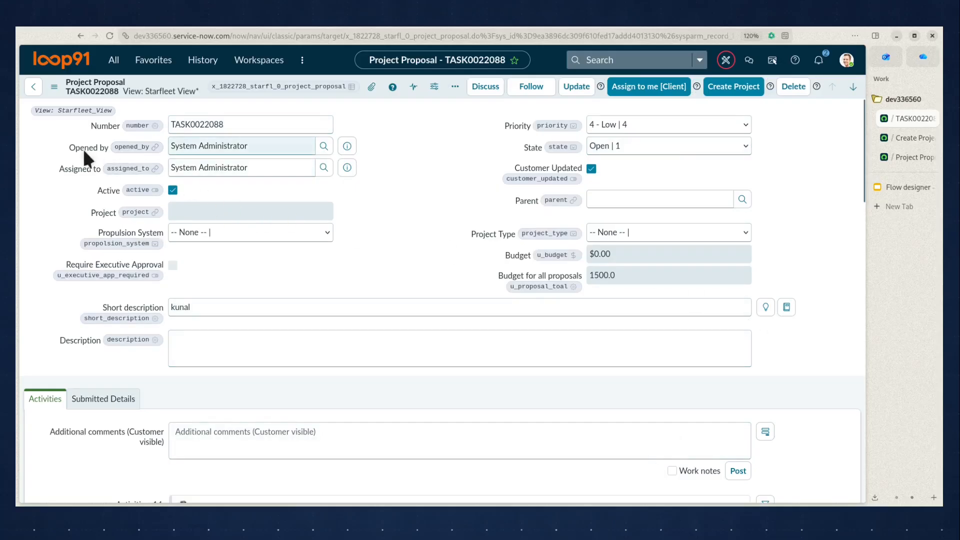
pyautogui.click(269, 148)
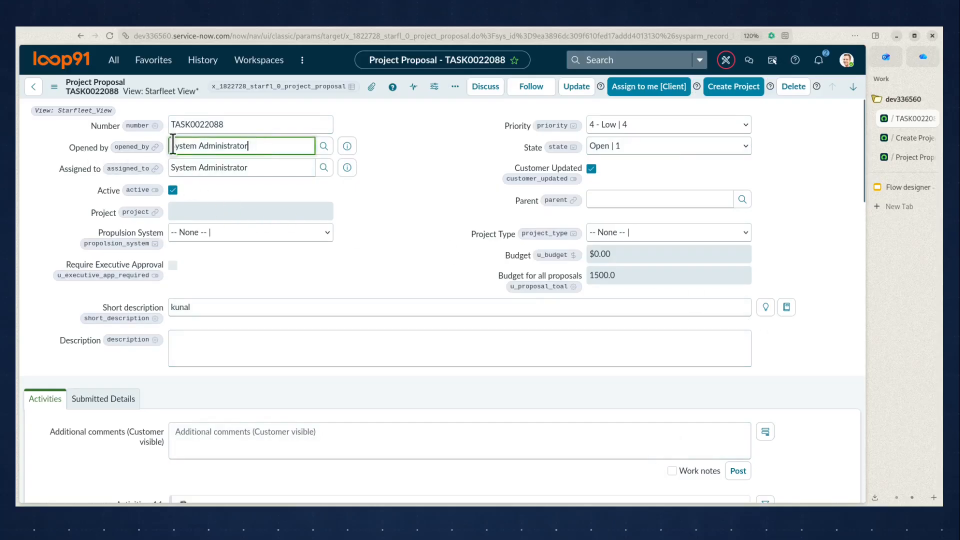
# - Review the Project Proposal created notification's send condition, Opened by recipient and message content
pyautogui.click(899, 157)
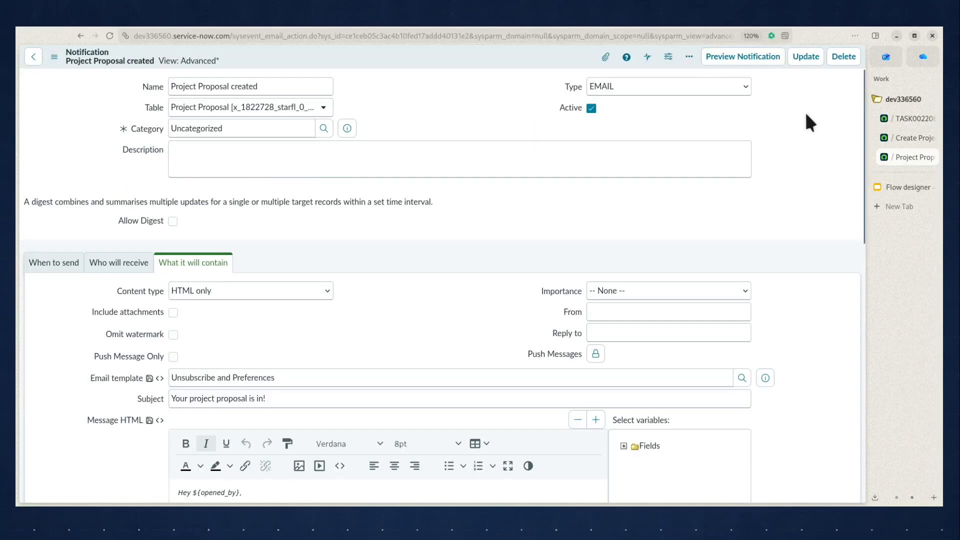
pyautogui.click(60, 273)
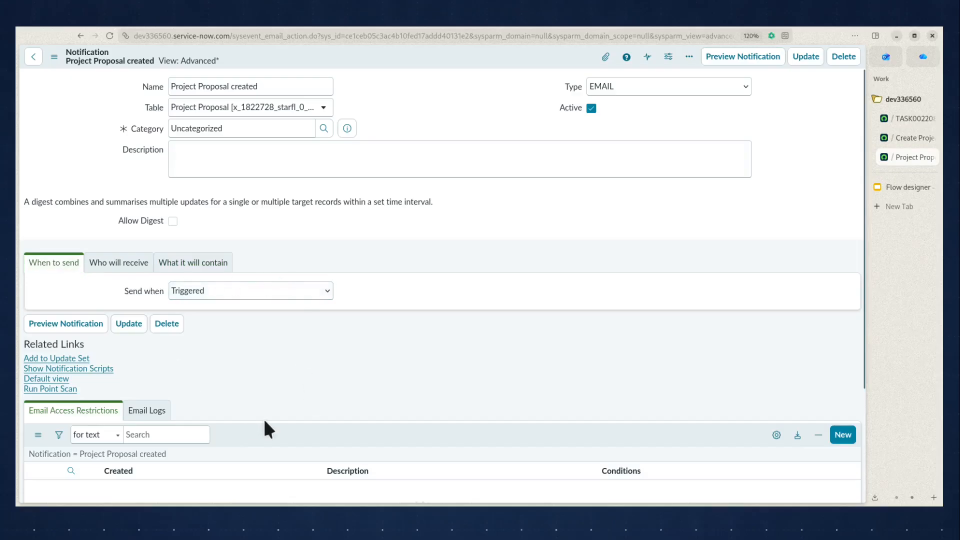
pyautogui.click(132, 266)
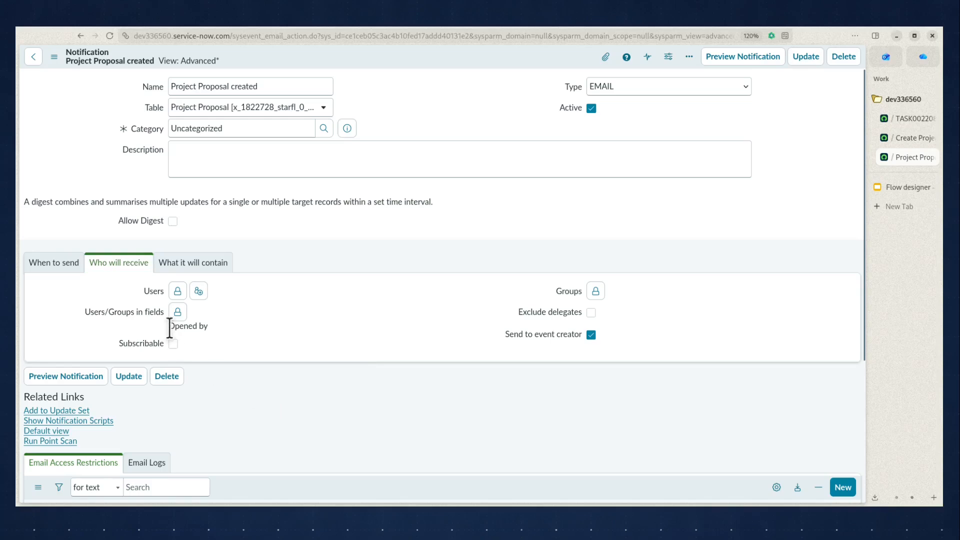
pyautogui.moveTo(170, 328); pyautogui.dragTo(200, 328)
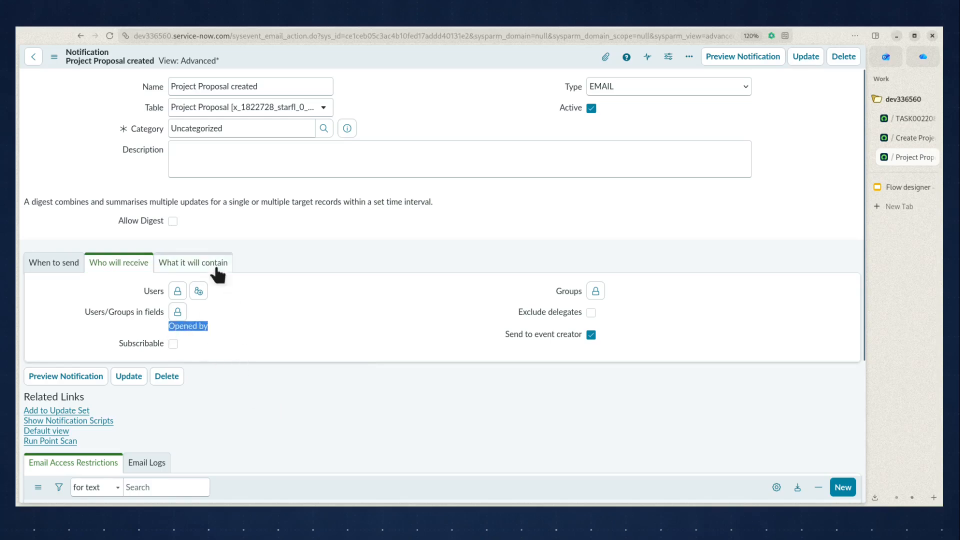
pyautogui.click(193, 263)
pyautogui.scroll(-3, 816, 253)
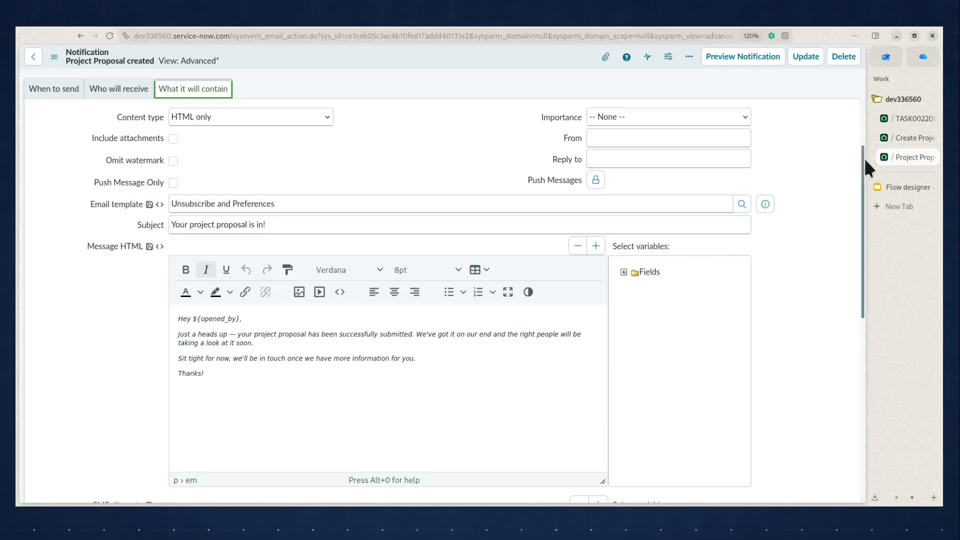
# - Create a new flow named 'Your project proposal is in.' in the Starfleet Innovation Requests application
pyautogui.click(898, 142)
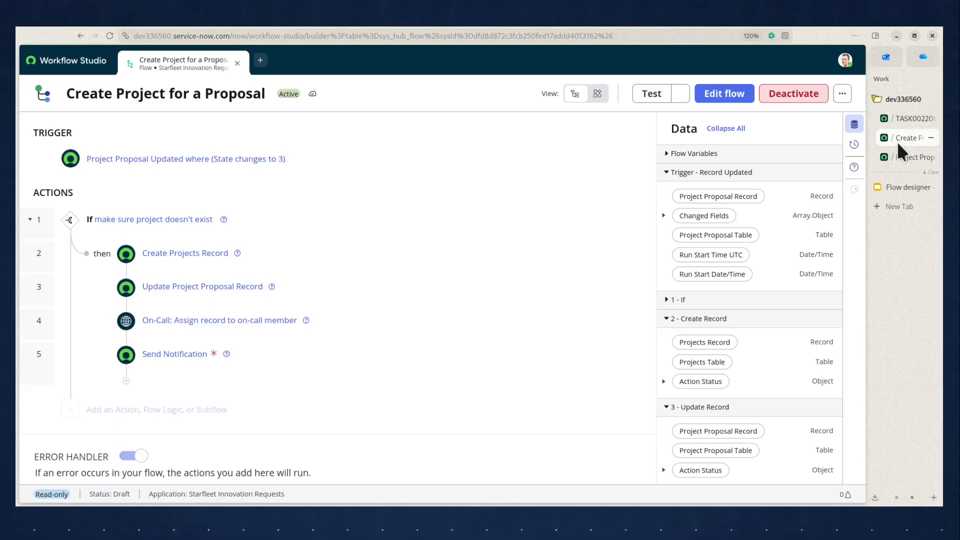
pyautogui.click(260, 60)
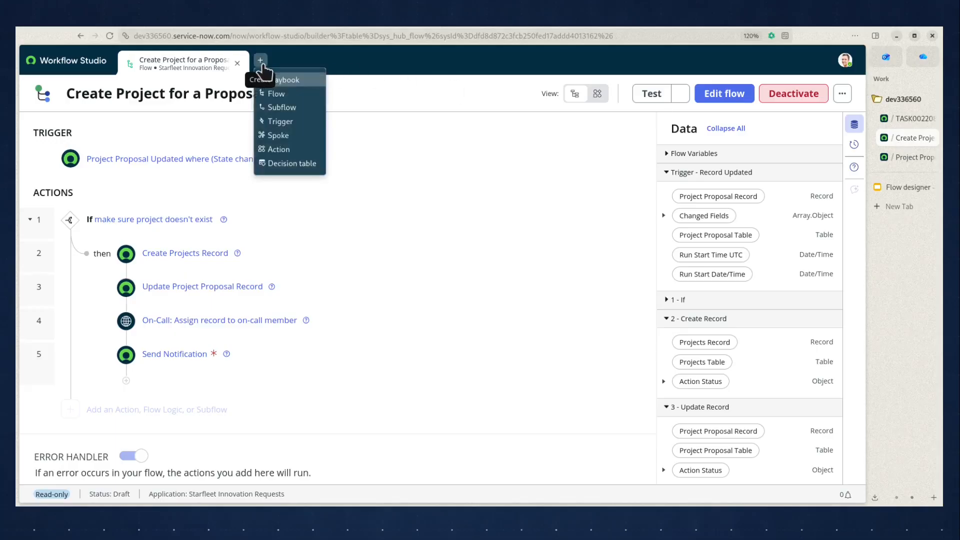
pyautogui.click(291, 95)
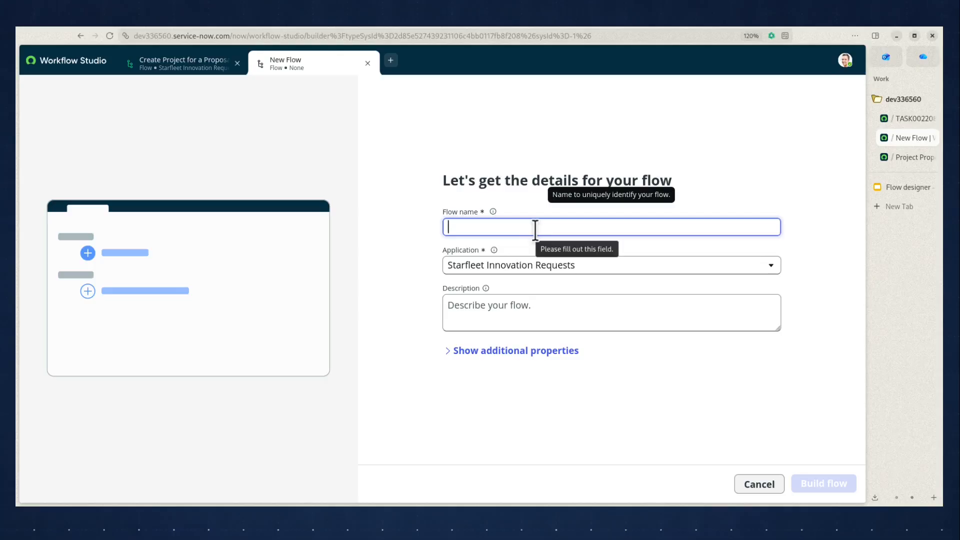
pyautogui.write('Your pro')
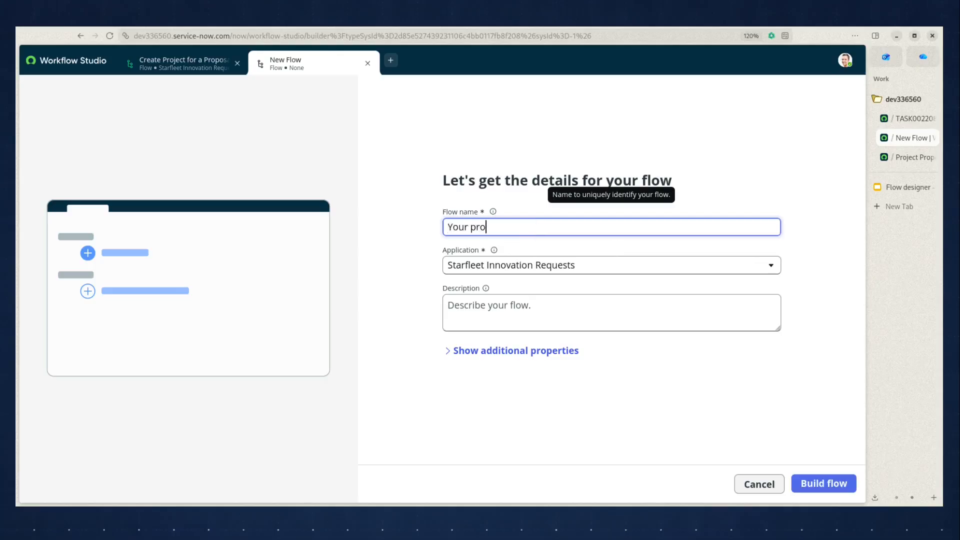
pyautogui.write('ject proposal is in.')
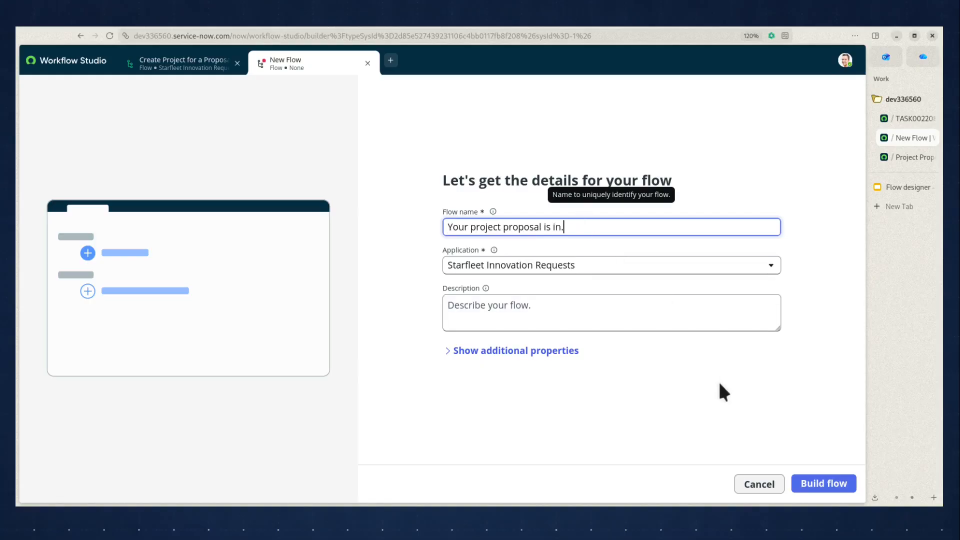
pyautogui.click(810, 484)
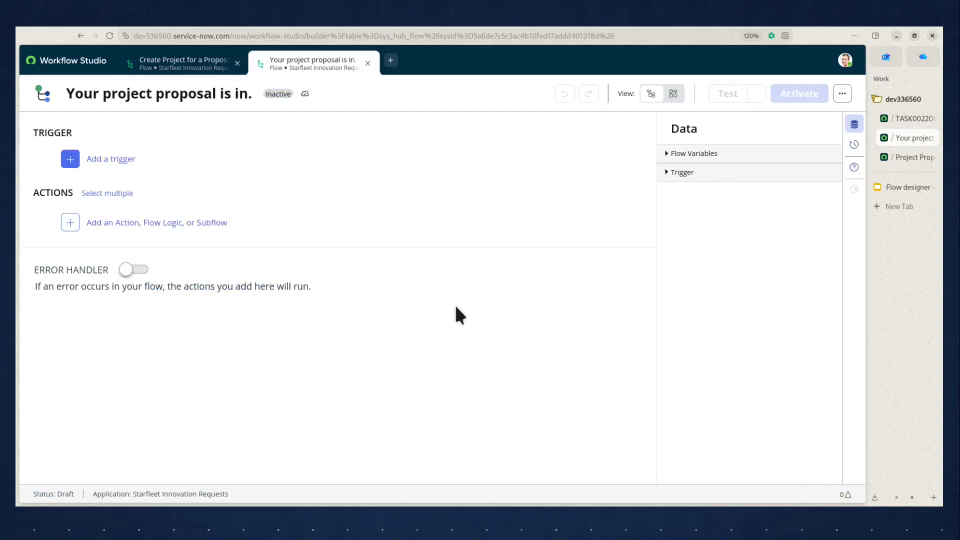
# - Add a Record Created trigger on the Project Proposal table to the new flow
pyautogui.click(117, 159)
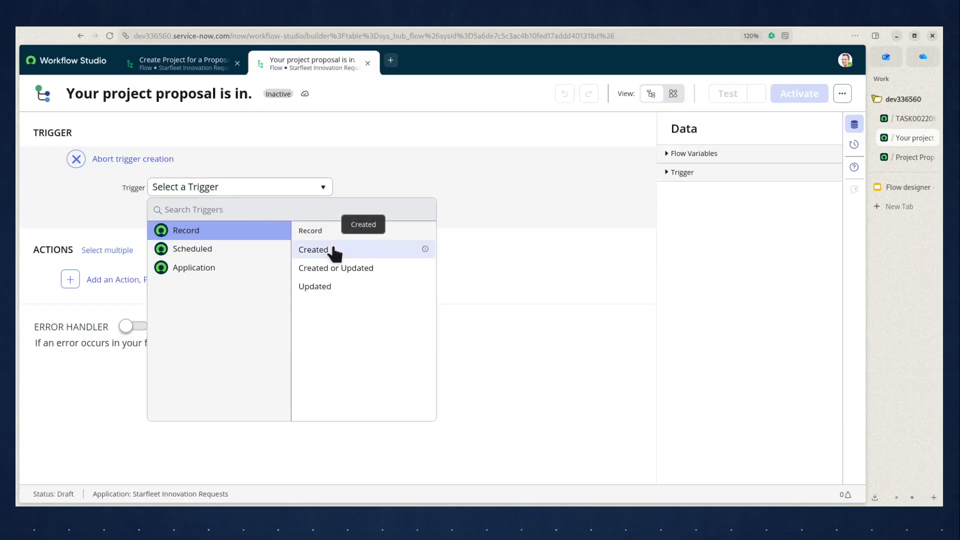
pyautogui.click(350, 254)
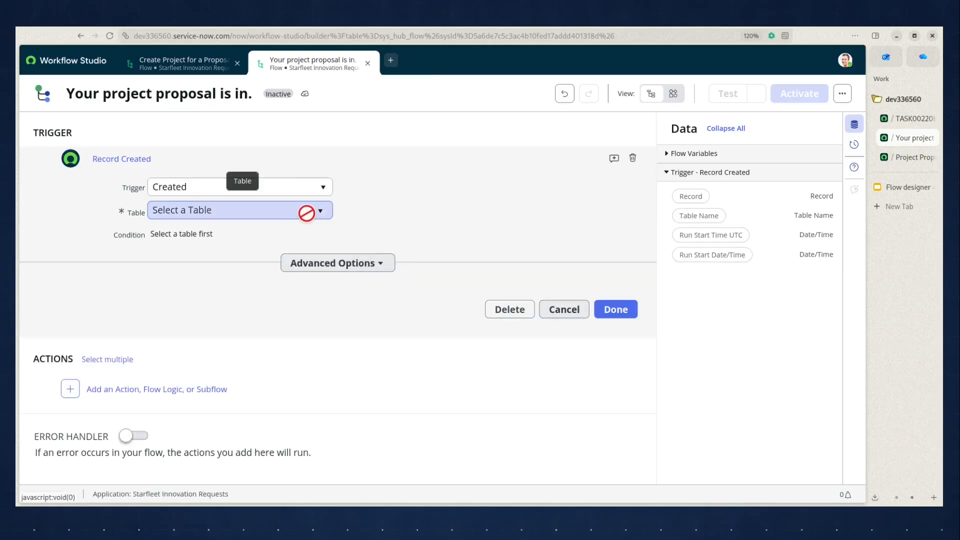
pyautogui.click(306, 214)
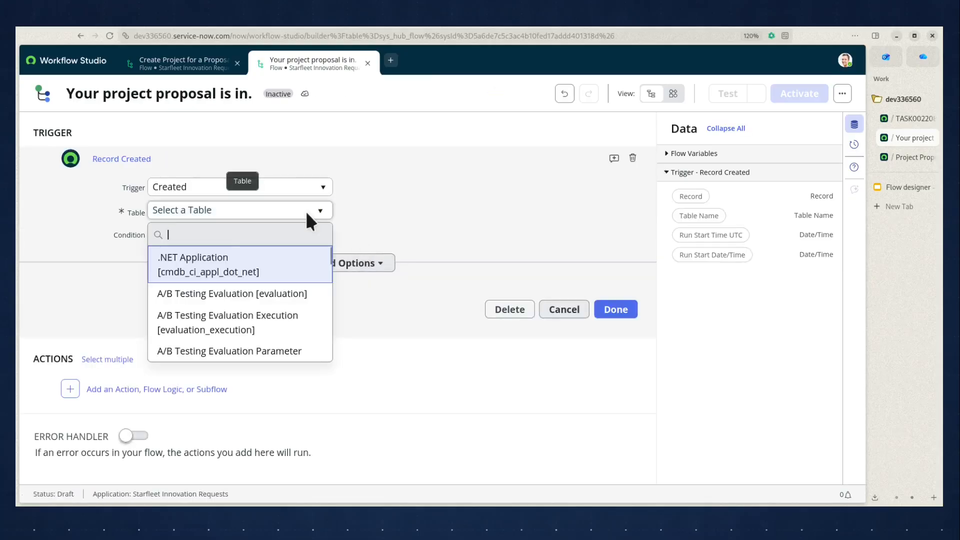
pyautogui.write('project pro')
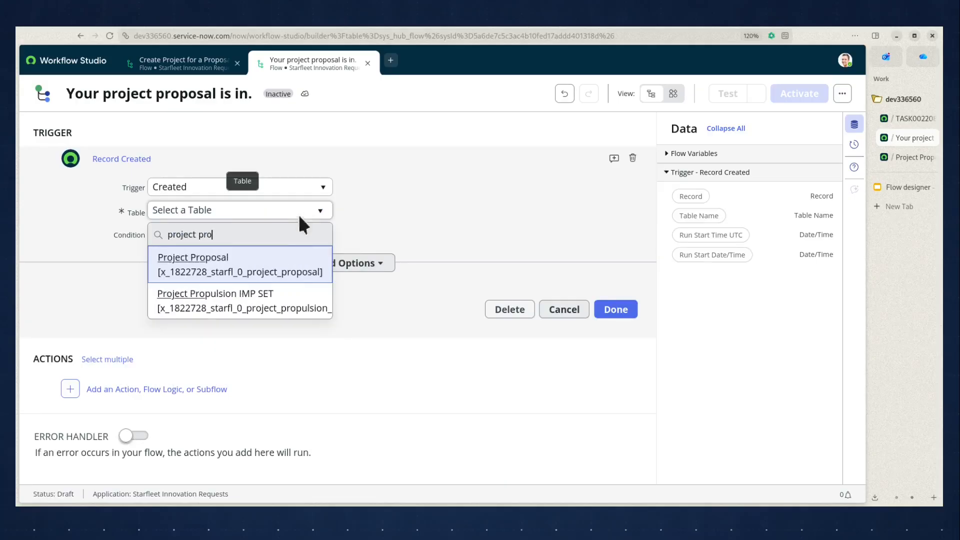
pyautogui.click(210, 275)
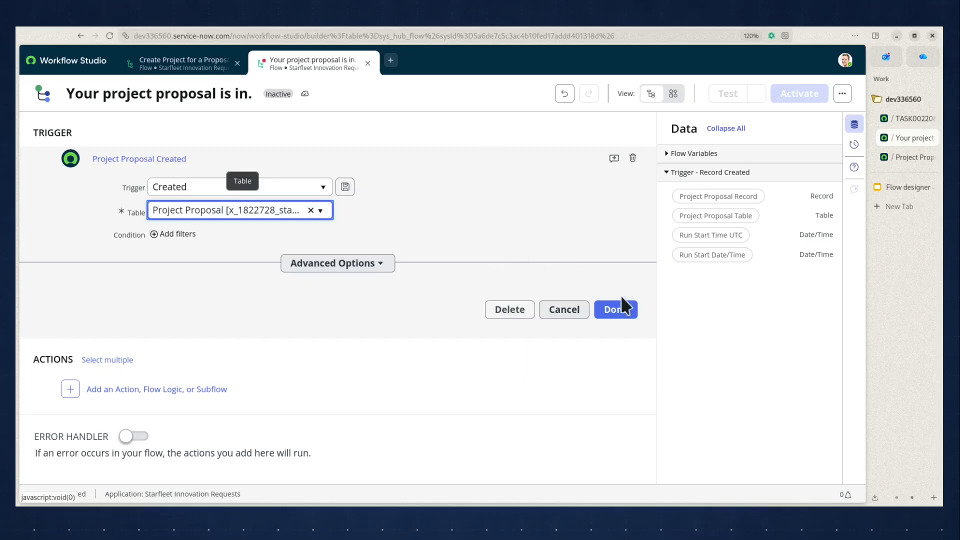
pyautogui.click(414, 313)
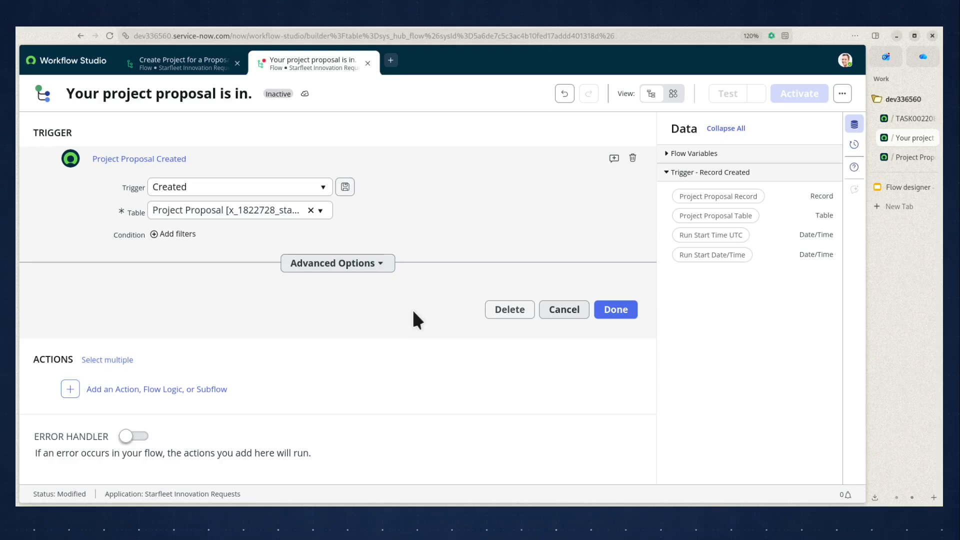
pyautogui.click(611, 311)
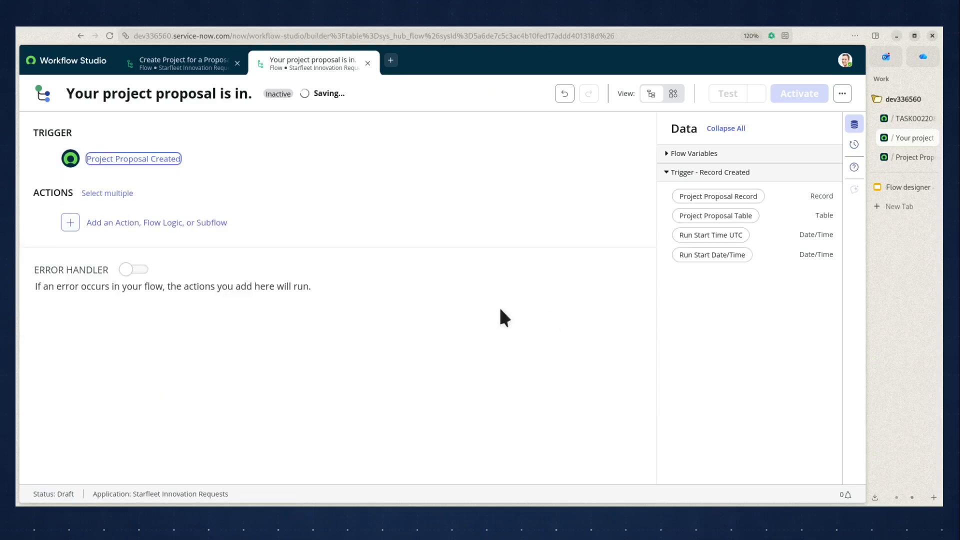
# - Add a Send Notification action to the flow's actions
pyautogui.click(146, 226)
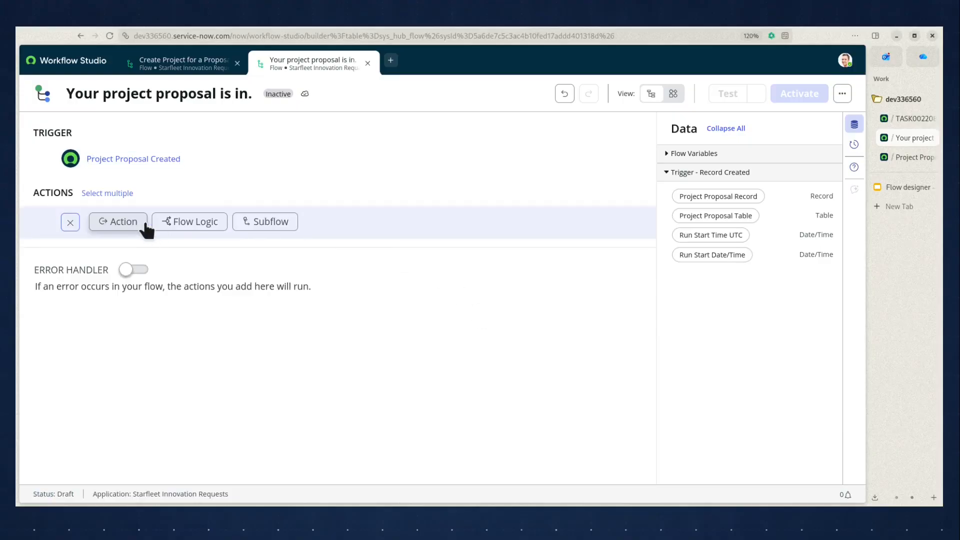
pyautogui.click(119, 223)
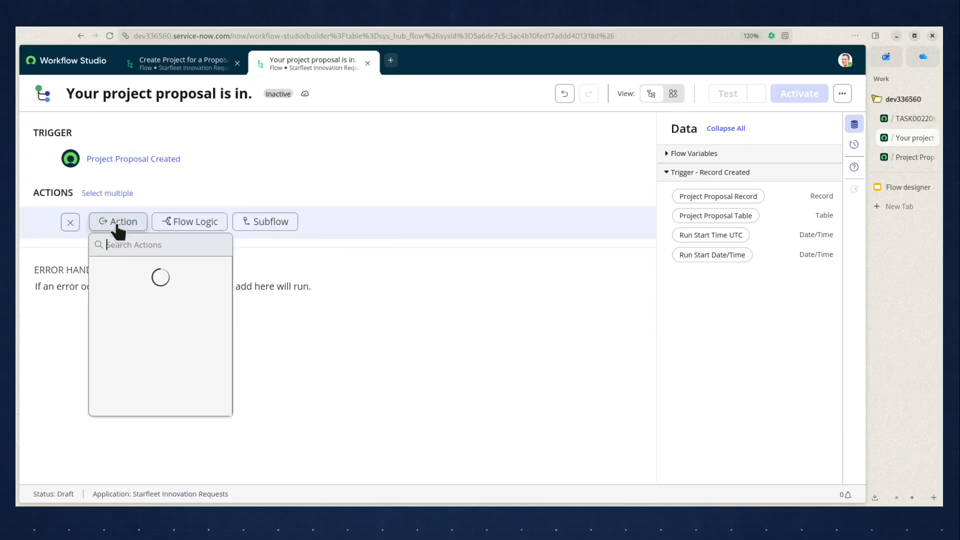
pyautogui.write('notifi')
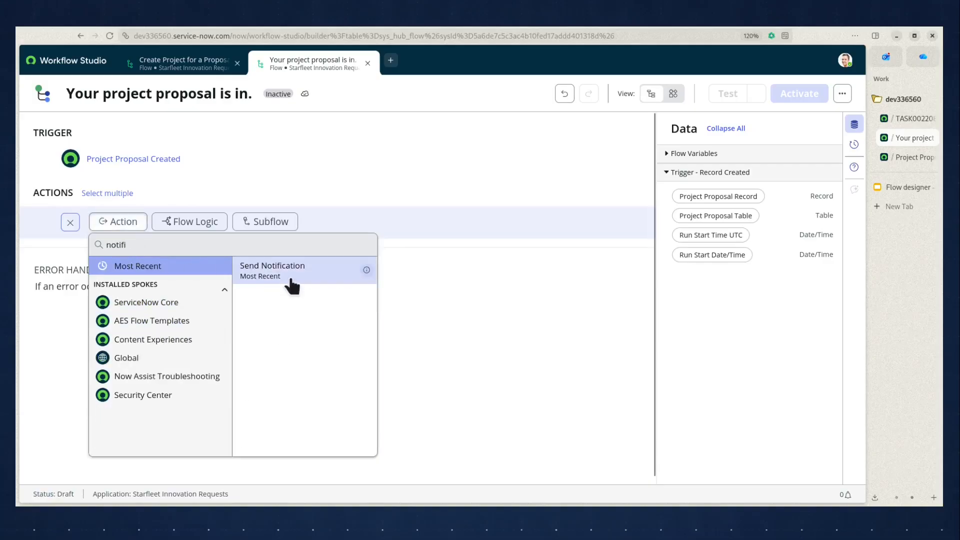
pyautogui.click(290, 275)
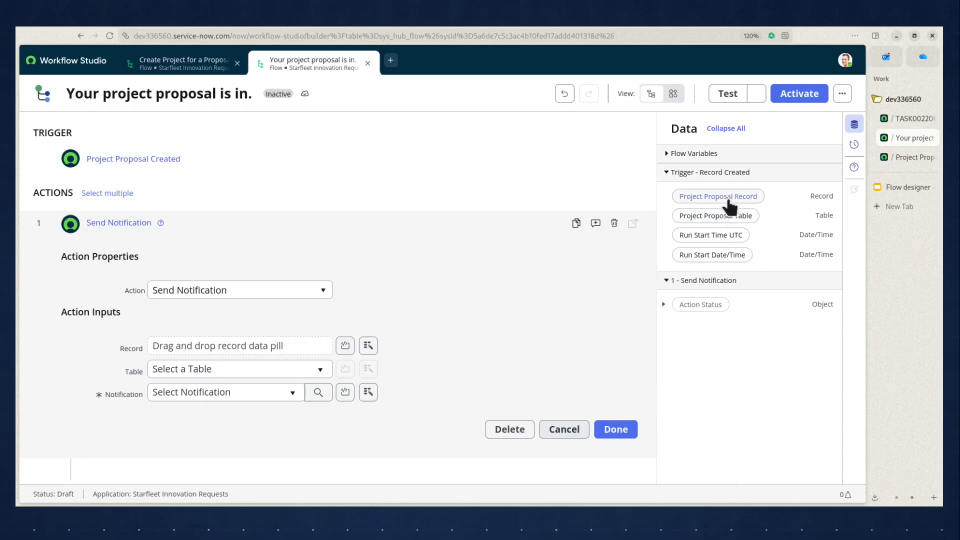
# - Set the action's Record input to the Project Proposal Record pill from the Record Created trigger
pyautogui.moveTo(731, 200); pyautogui.dragTo(216, 348)
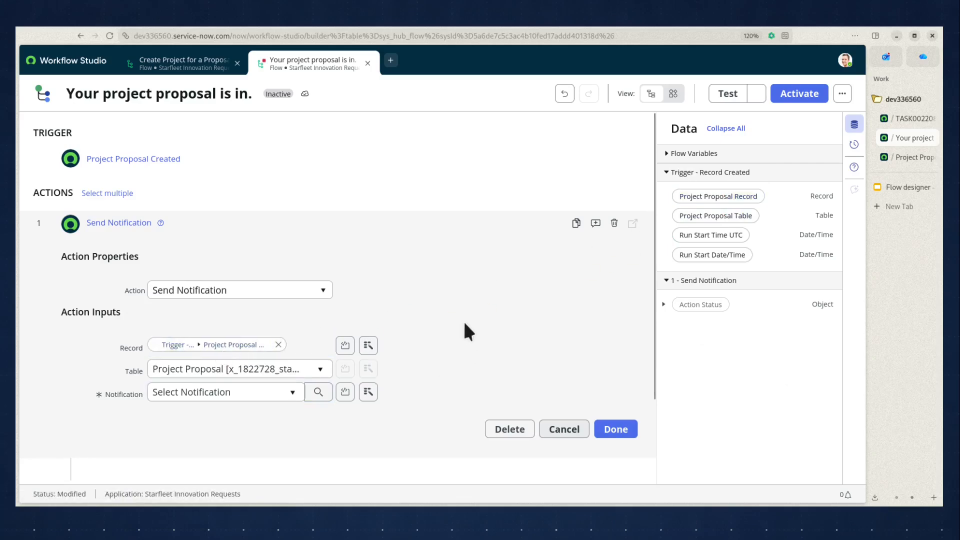
pyautogui.click(278, 344)
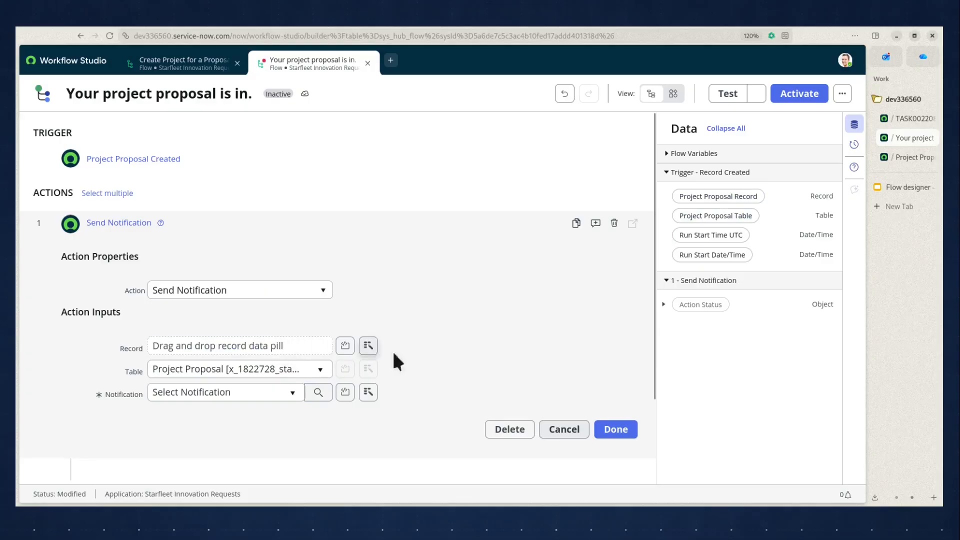
pyautogui.scroll(-2, 455, 347)
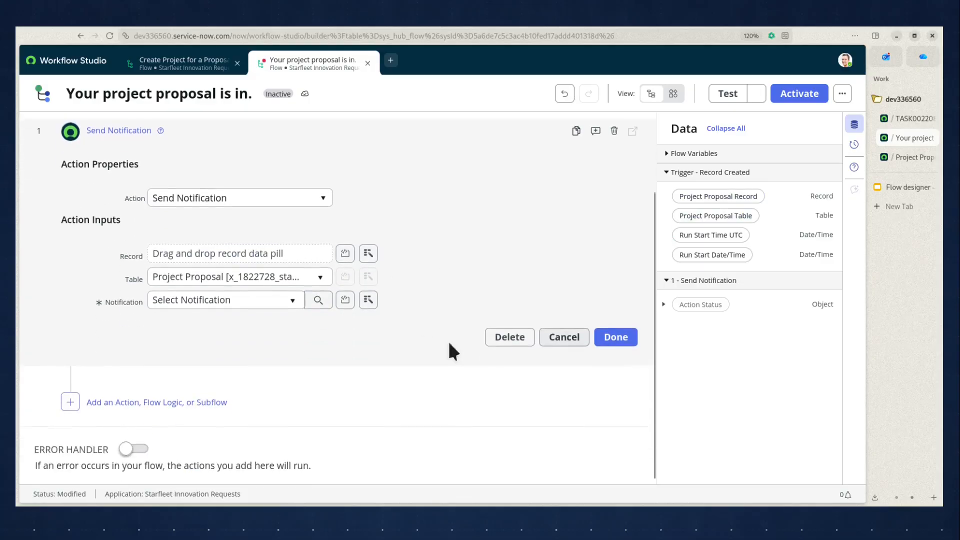
pyautogui.click(369, 252)
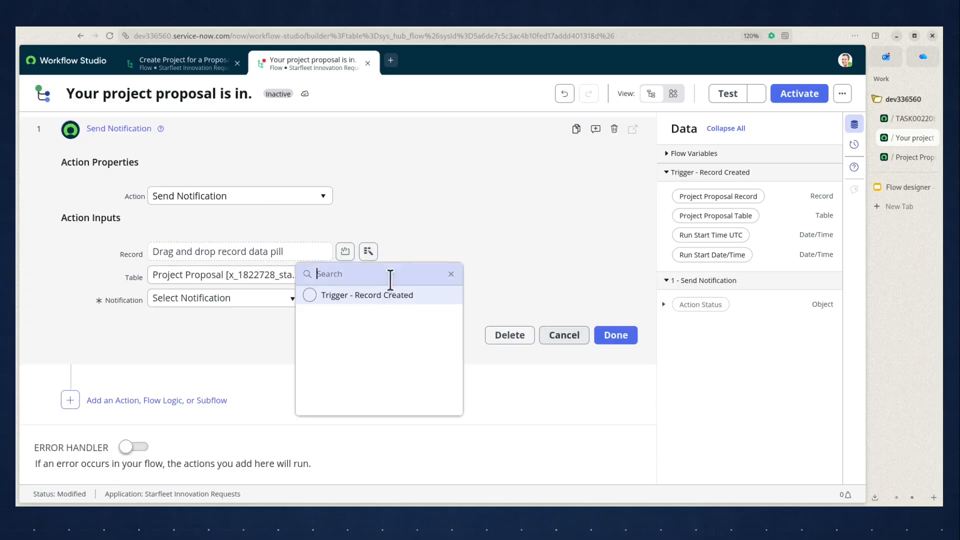
pyautogui.click(360, 304)
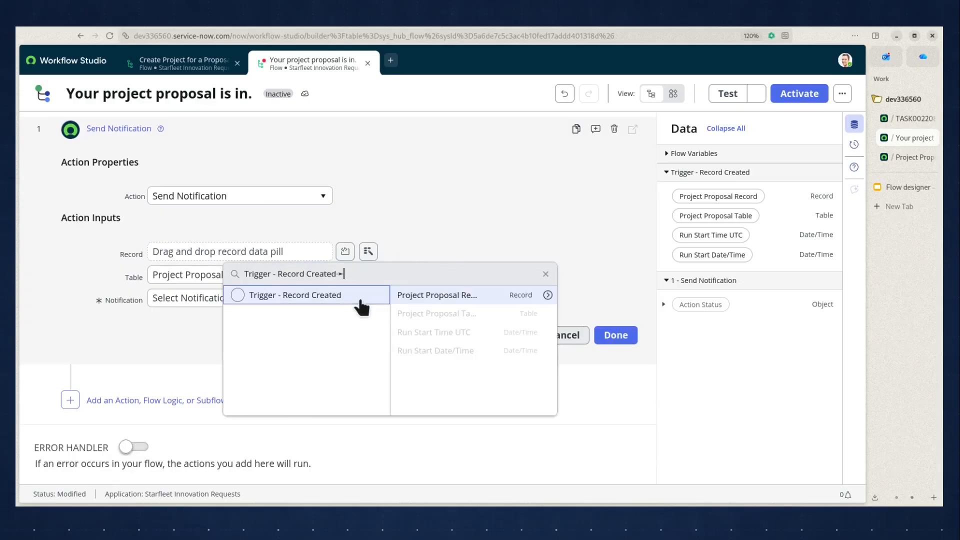
pyautogui.click(506, 299)
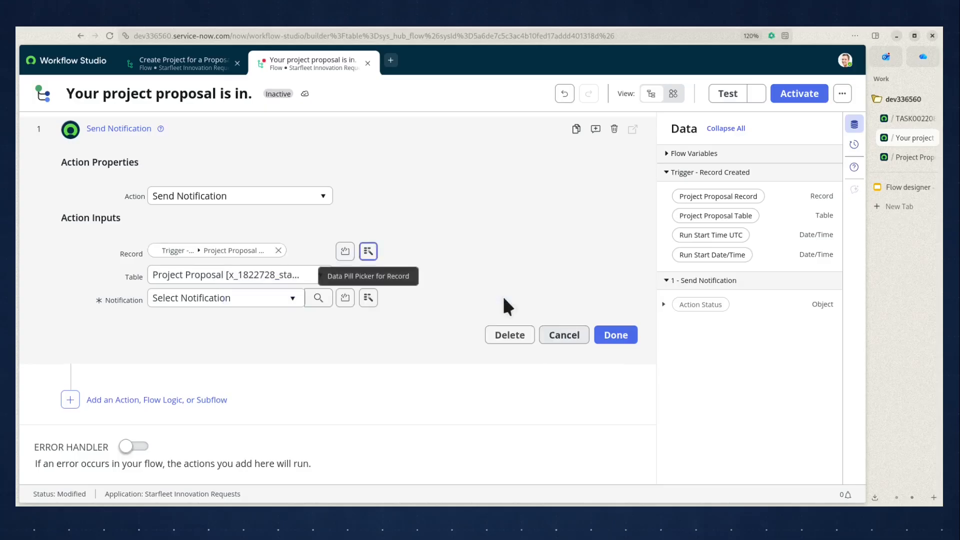
# - Select the Project Proposal created notification for the Send Notification action and finish the action
pyautogui.click(206, 323)
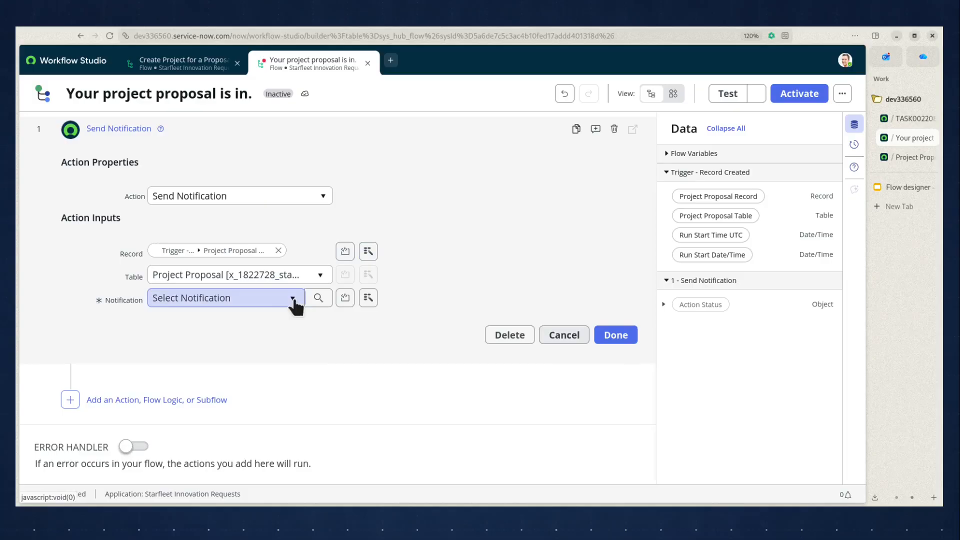
pyautogui.click(898, 158)
pyautogui.scroll(4, 312, 184)
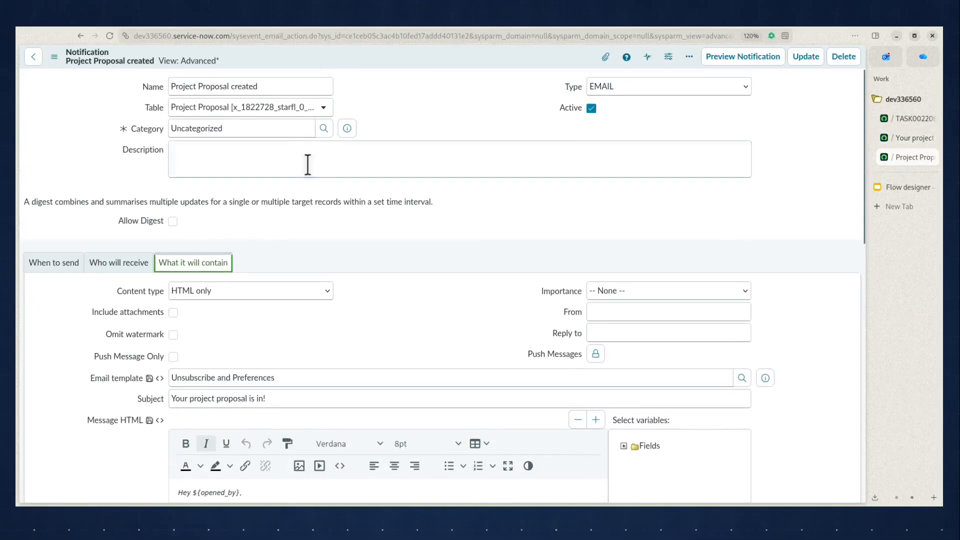
pyautogui.tripleClick(257, 87)
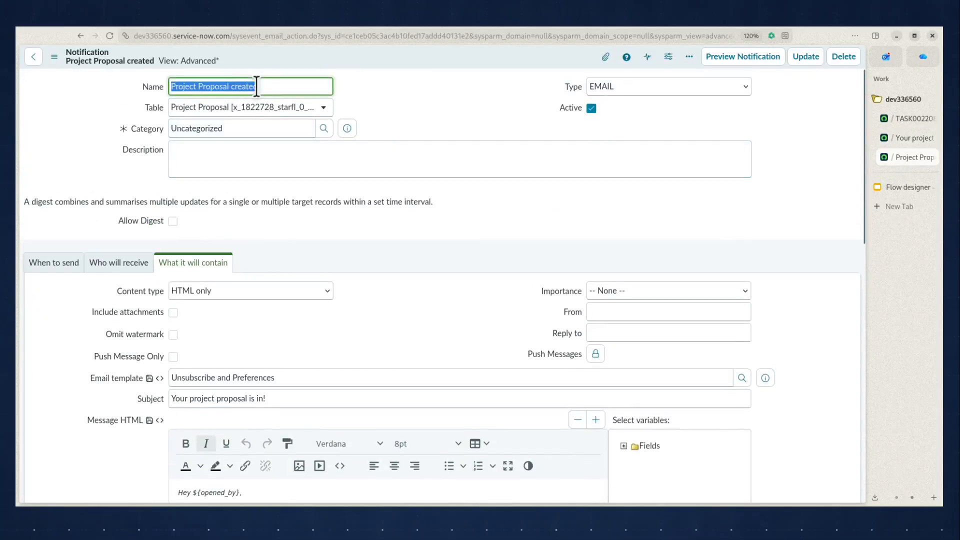
pyautogui.click(898, 133)
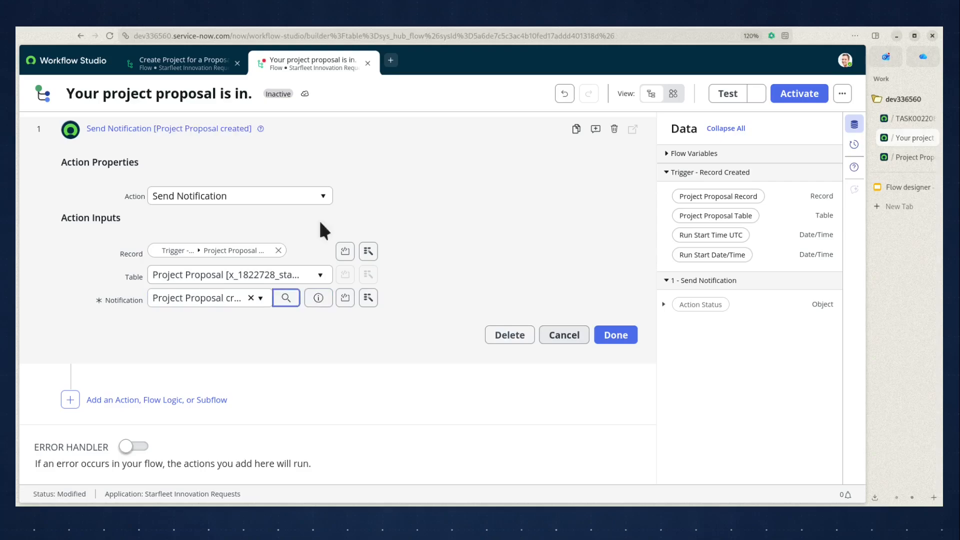
pyautogui.click(625, 338)
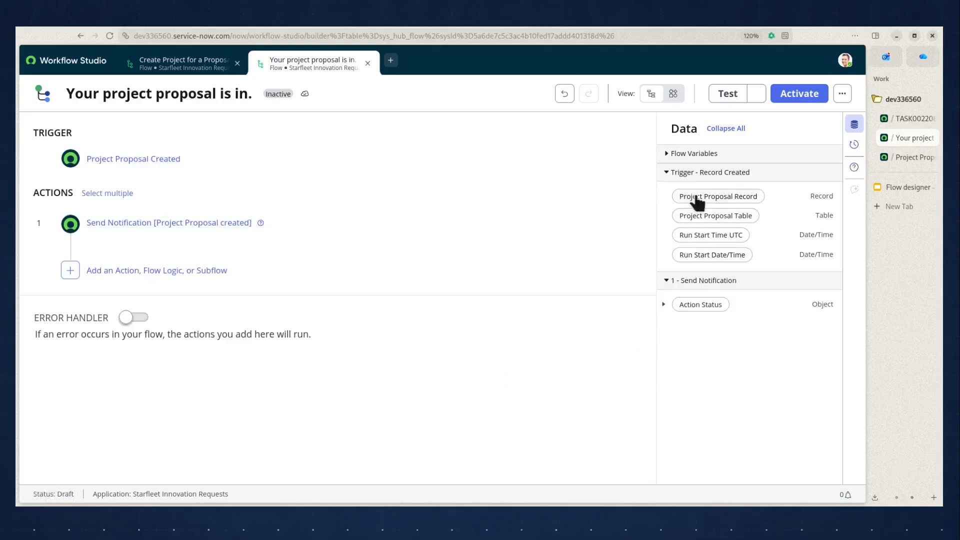
# - Test the flow using the TASK0022088 project proposal record
pyautogui.click(728, 96)
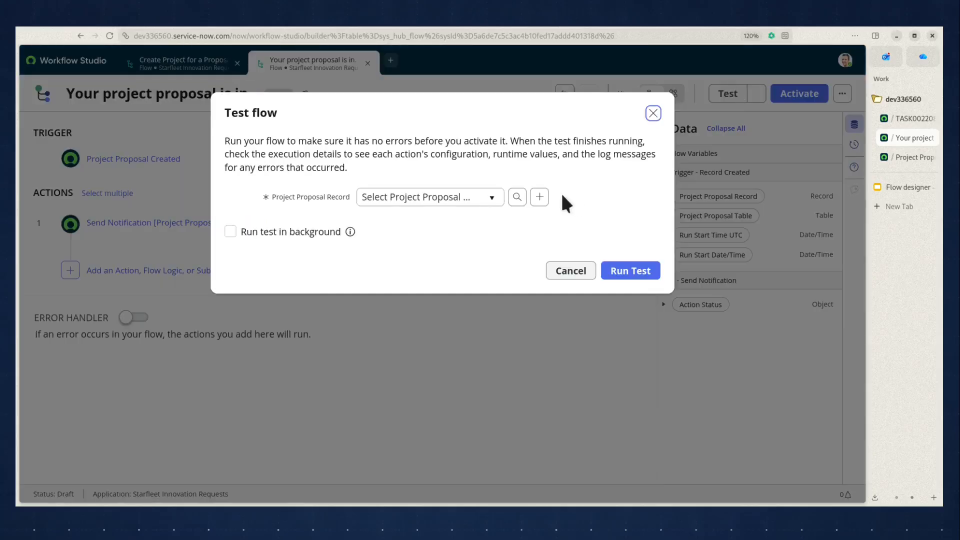
pyautogui.click(512, 202)
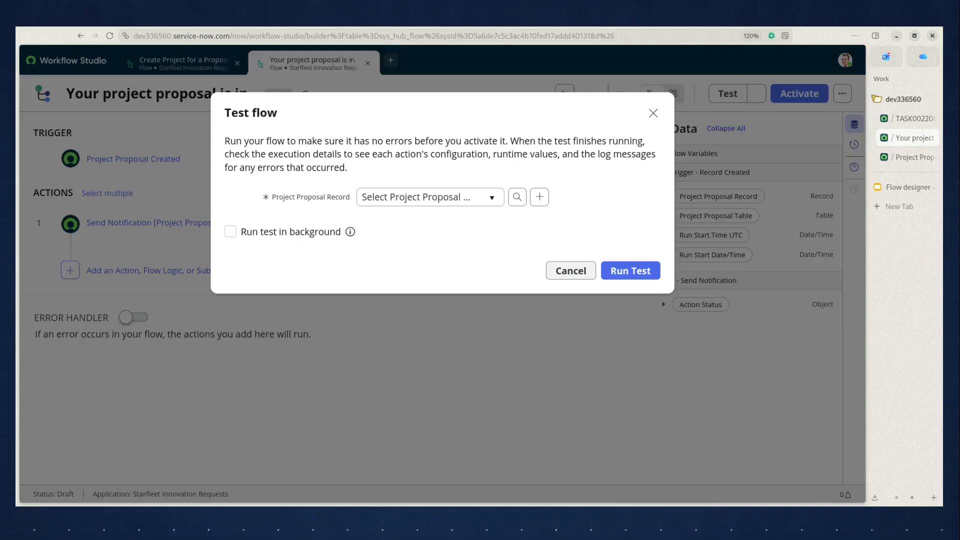
pyautogui.click(633, 275)
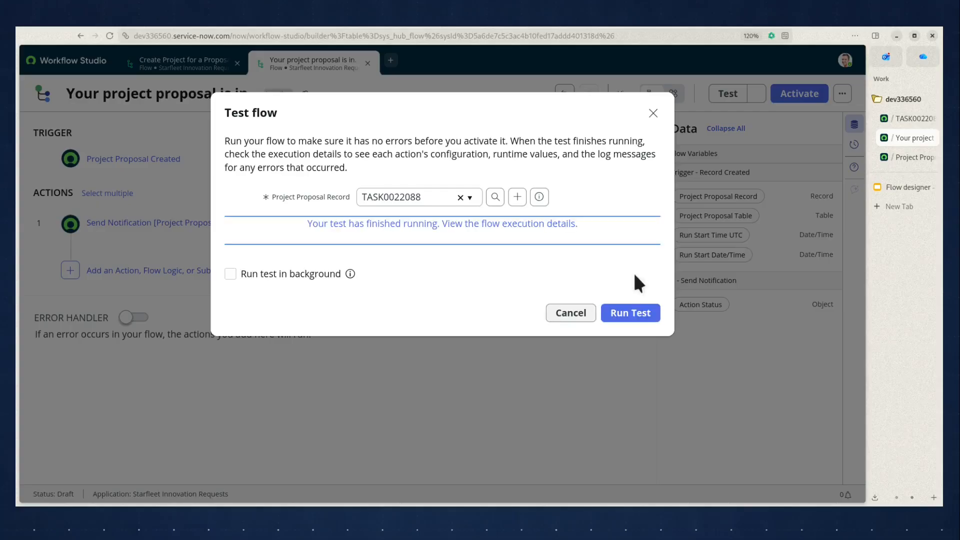
# - Open the test's execution details and expand the Send Notification action's configuration and output data
pyautogui.click(454, 231)
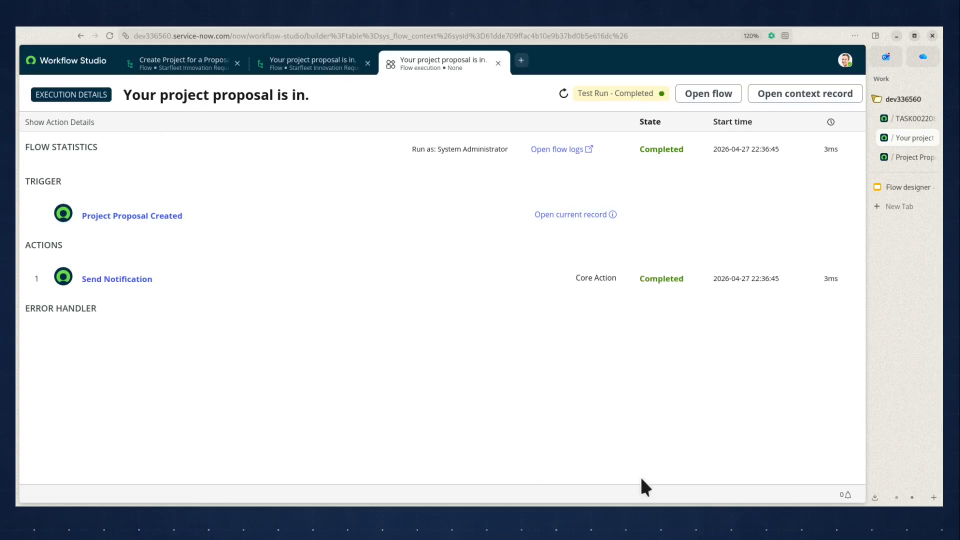
pyautogui.click(107, 278)
pyautogui.scroll(-2, 412, 315)
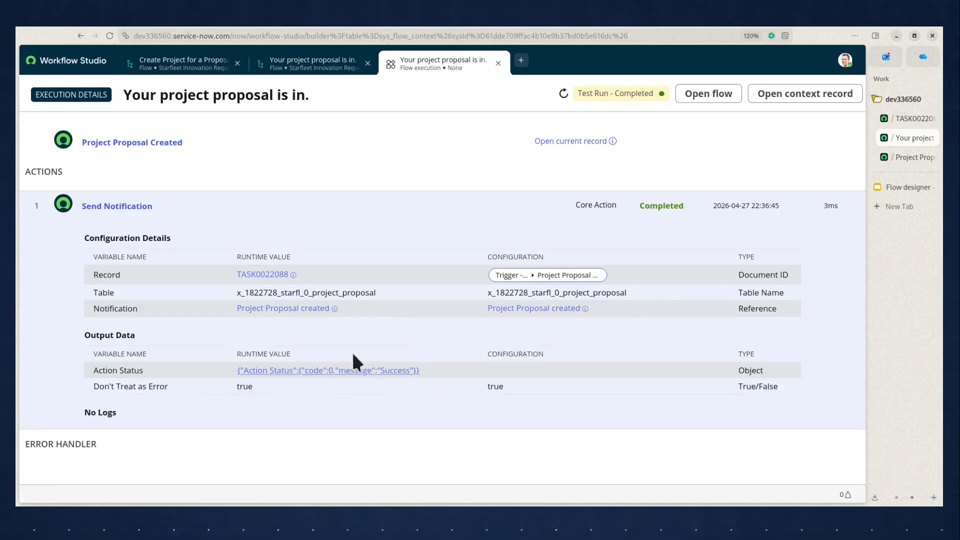
# - Open today's Emails log in a new tab and preview the 'Your project proposal is in!' email
pyautogui.click(910, 120)
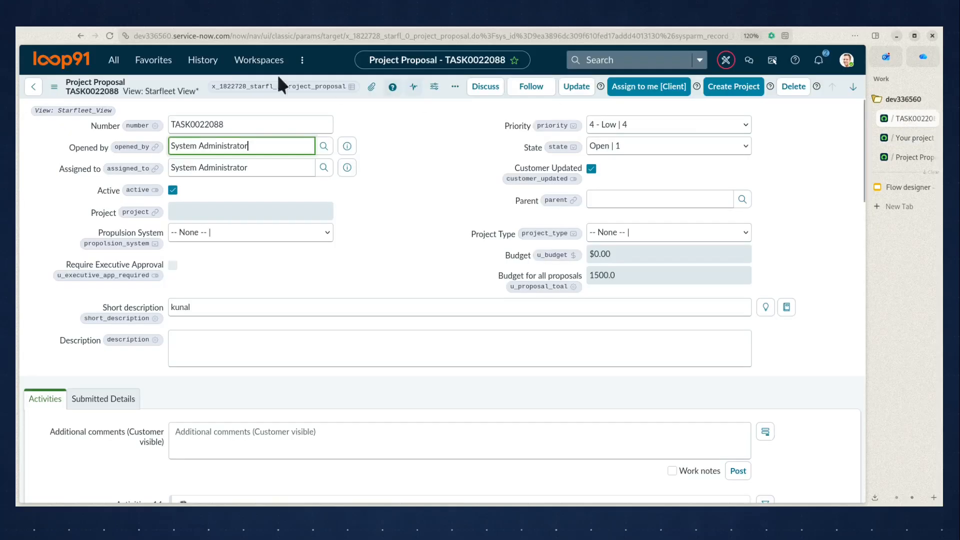
pyautogui.click(112, 60)
pyautogui.write('emails')
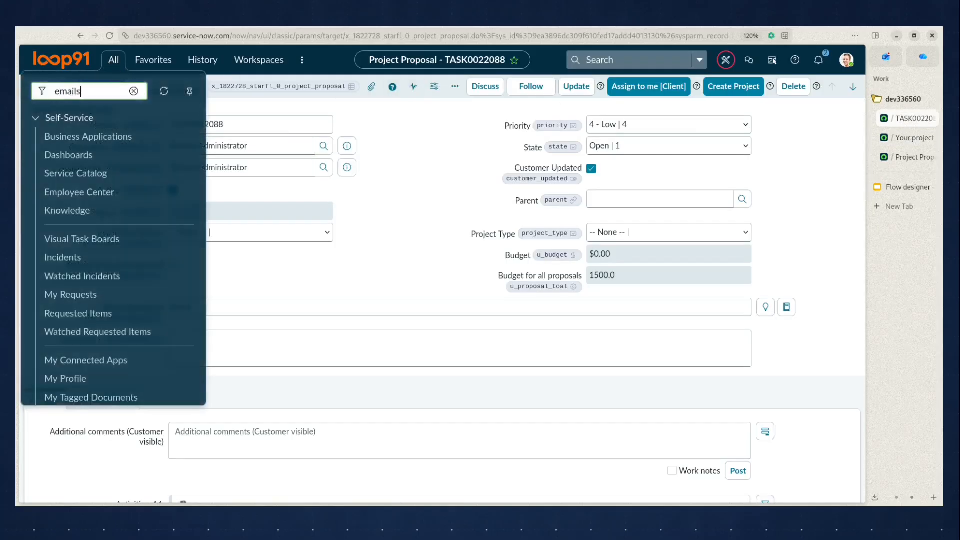
pyautogui.middleClick(62, 172)
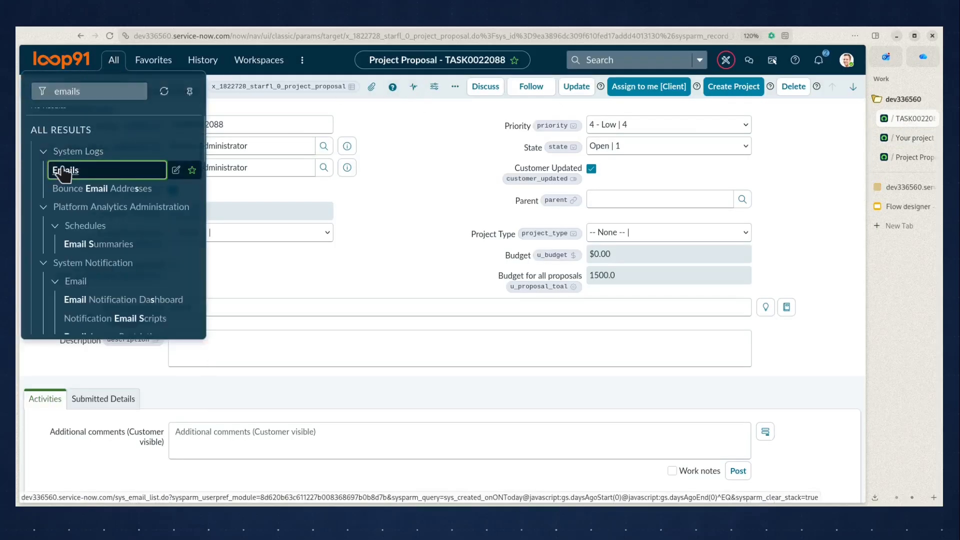
pyautogui.click(895, 188)
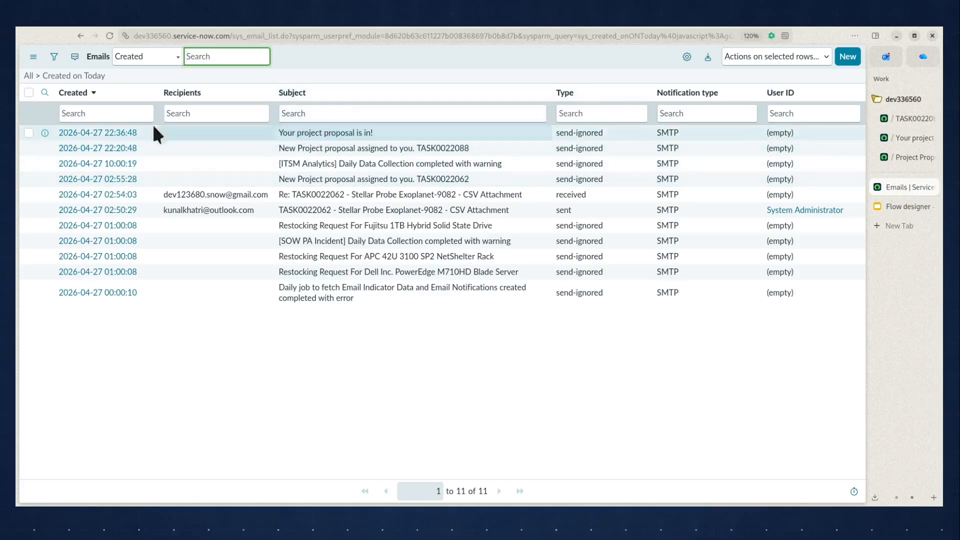
pyautogui.rightClick(87, 132)
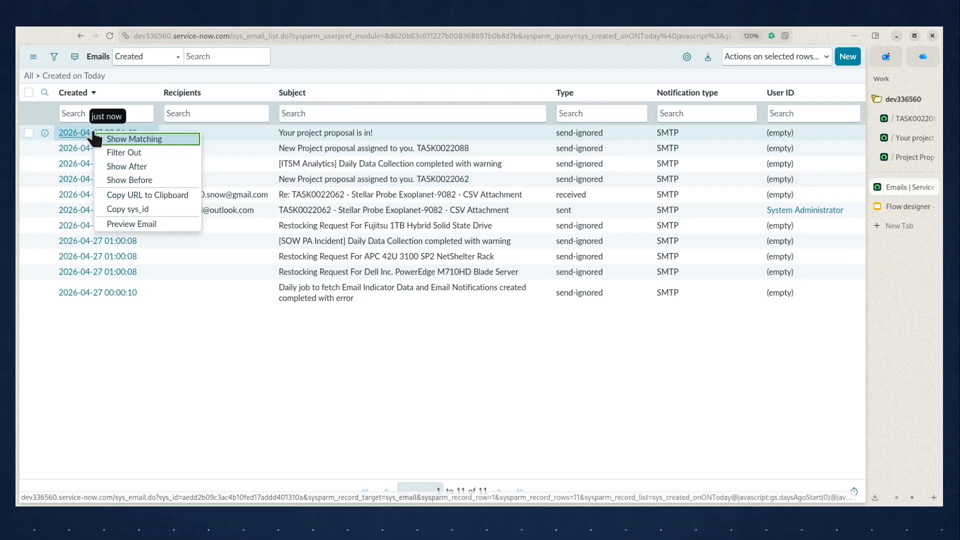
pyautogui.click(138, 228)
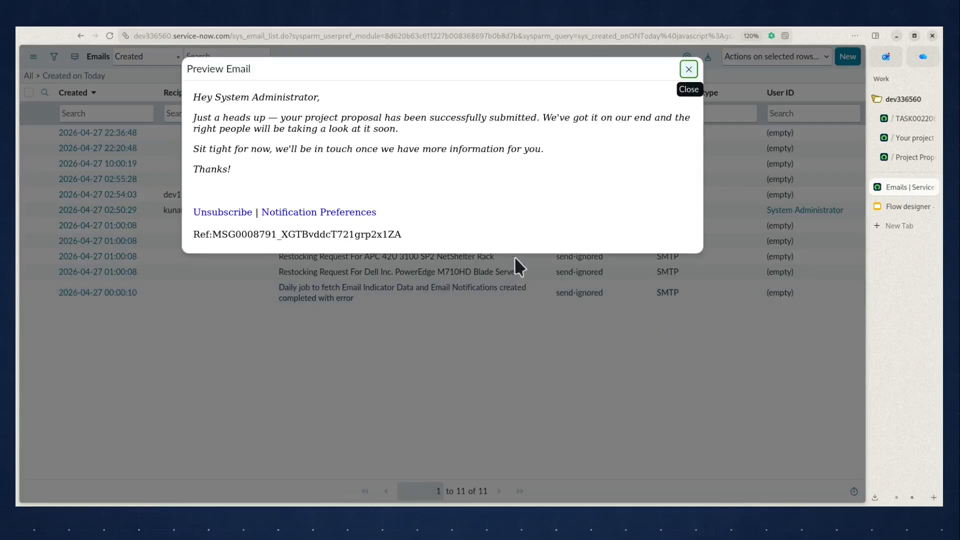
pyautogui.moveTo(194, 100); pyautogui.dragTo(334, 106)
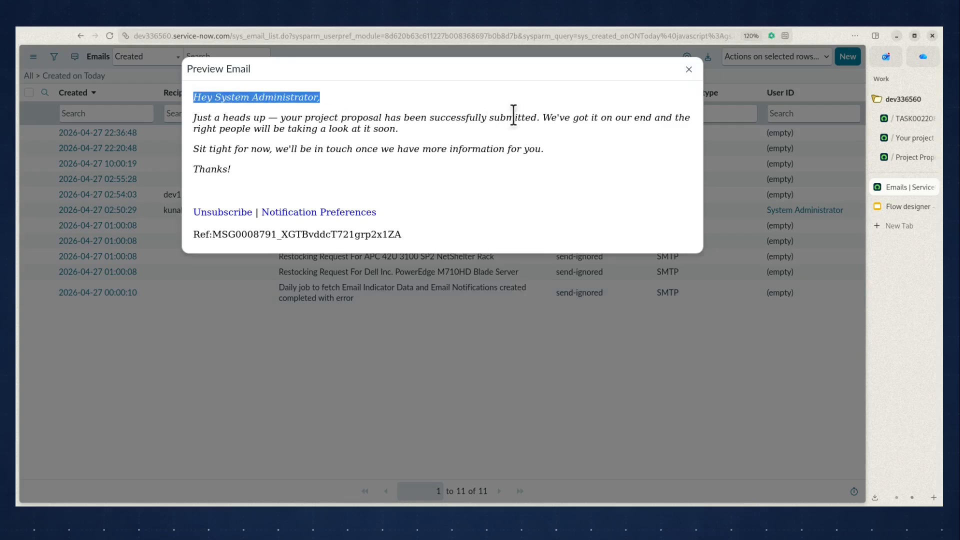
pyautogui.click(688, 70)
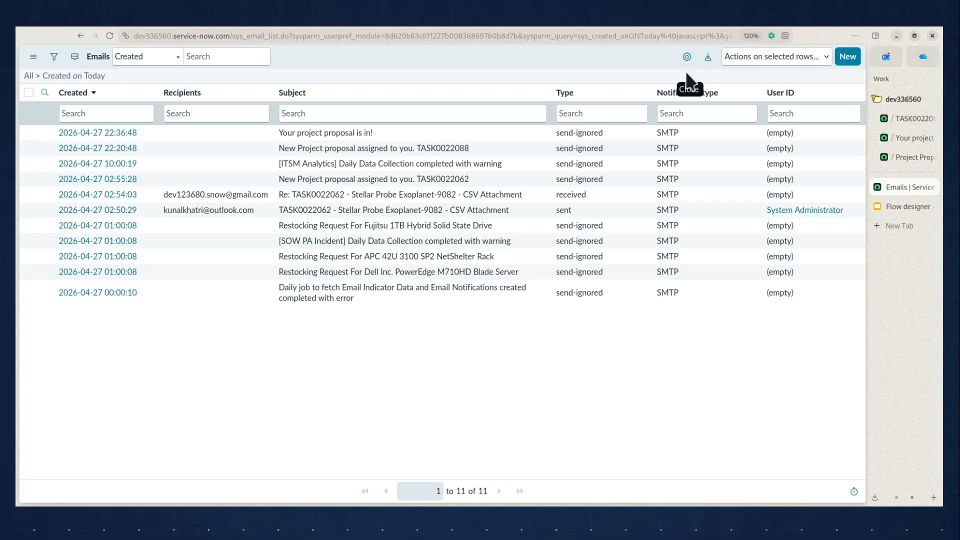
pyautogui.click(902, 118)
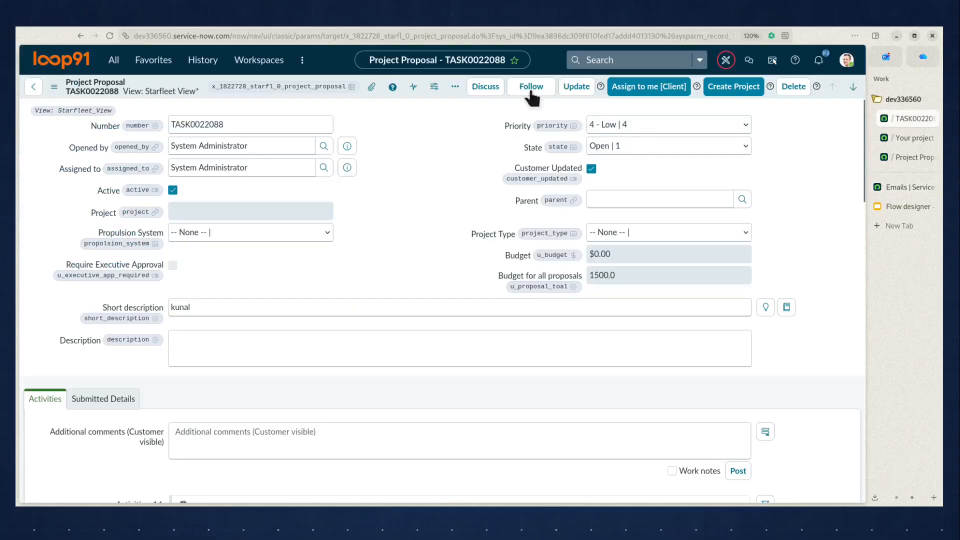
pyautogui.click(476, 35)
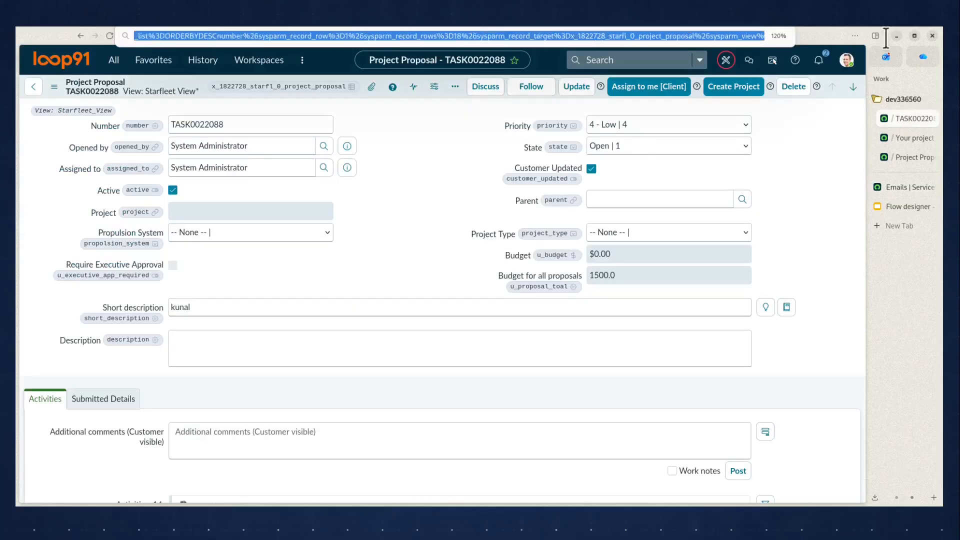
pyautogui.press('Return')
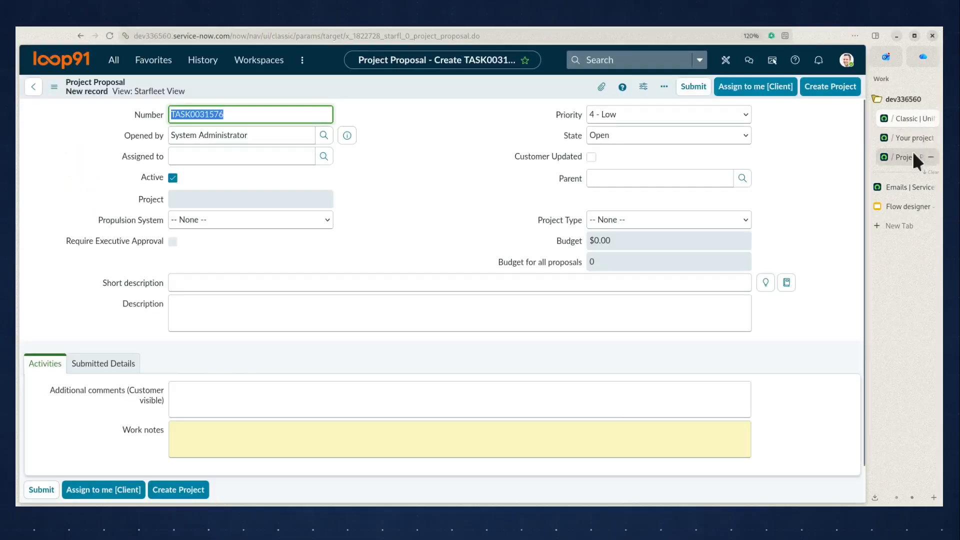
# - Close the execution tab and test dialog, and activate the 'Your project proposal is in.' flow
pyautogui.click(915, 157)
pyautogui.click(914, 139)
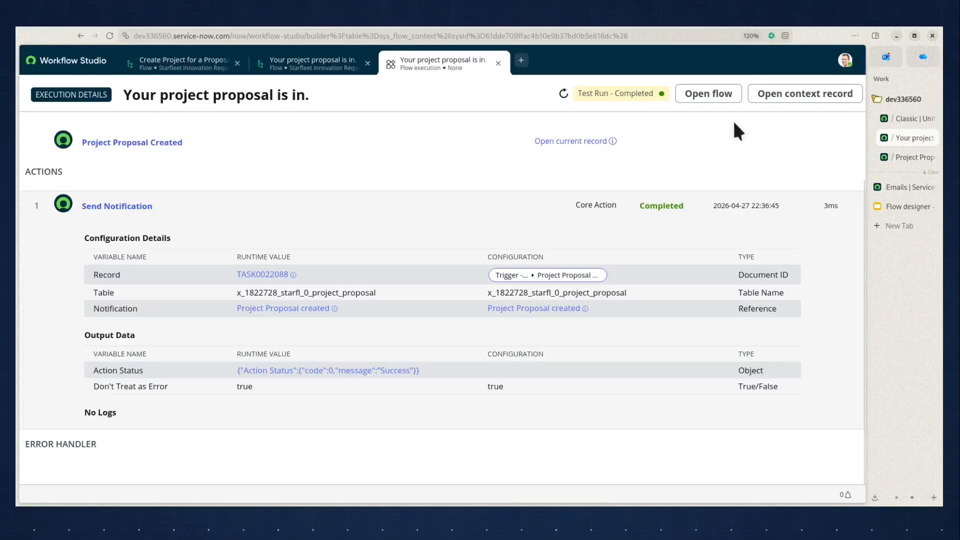
pyautogui.click(498, 63)
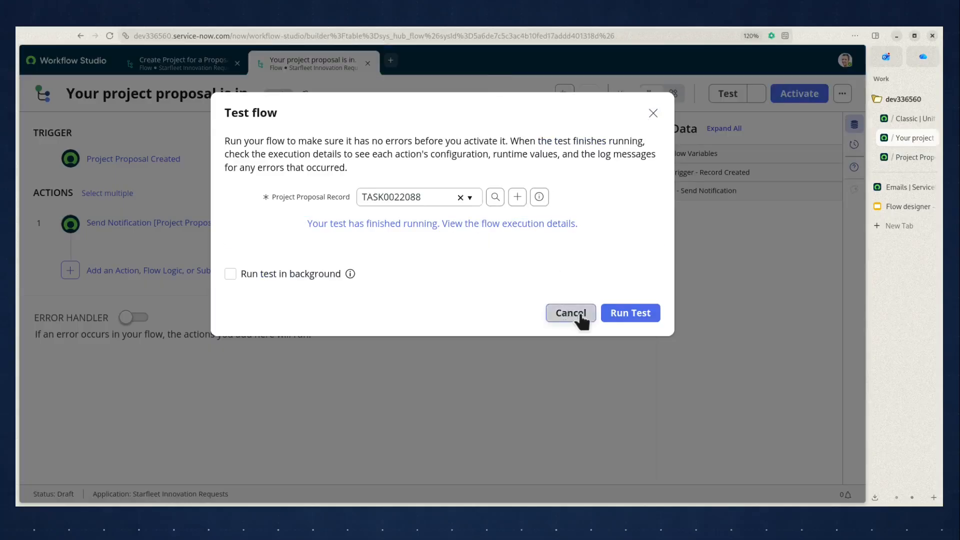
pyautogui.click(573, 314)
pyautogui.click(817, 98)
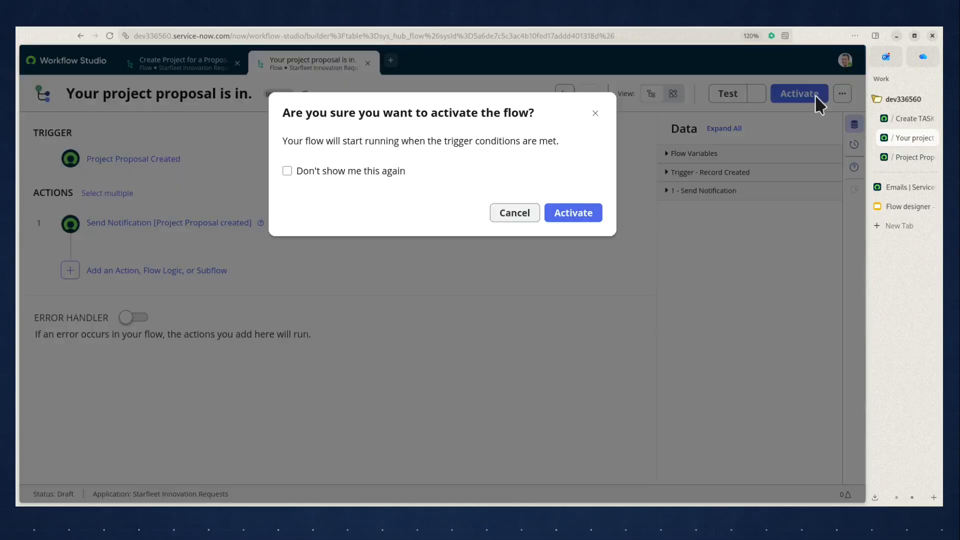
pyautogui.click(573, 214)
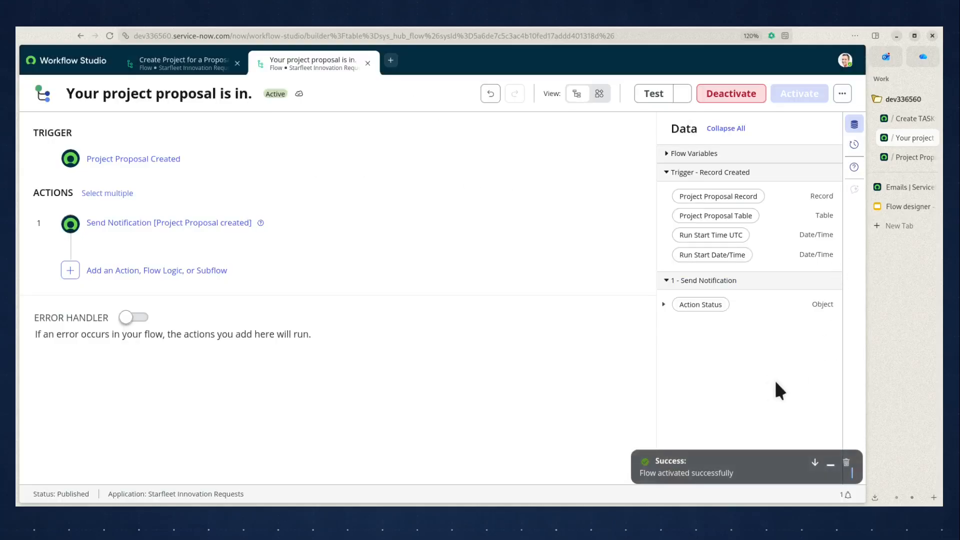
# - Open the new Project Proposal form and set the Opened by field to the requesting user from the lookup
pyautogui.click(908, 118)
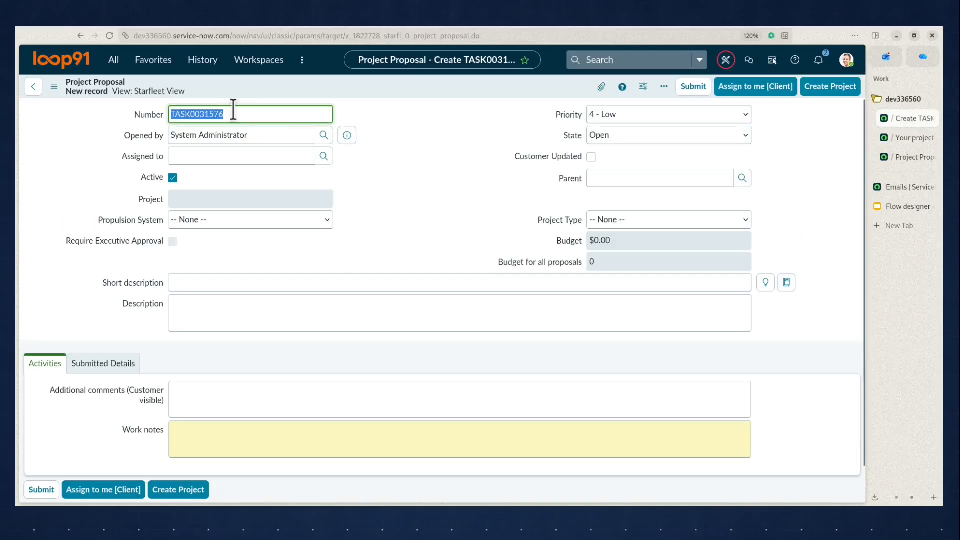
pyautogui.tripleClick(258, 133)
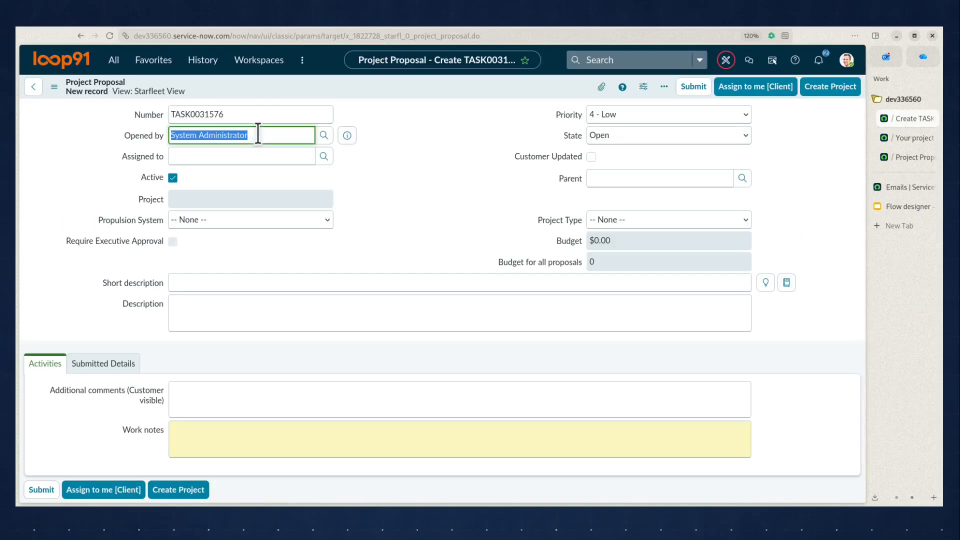
pyautogui.write('andre')
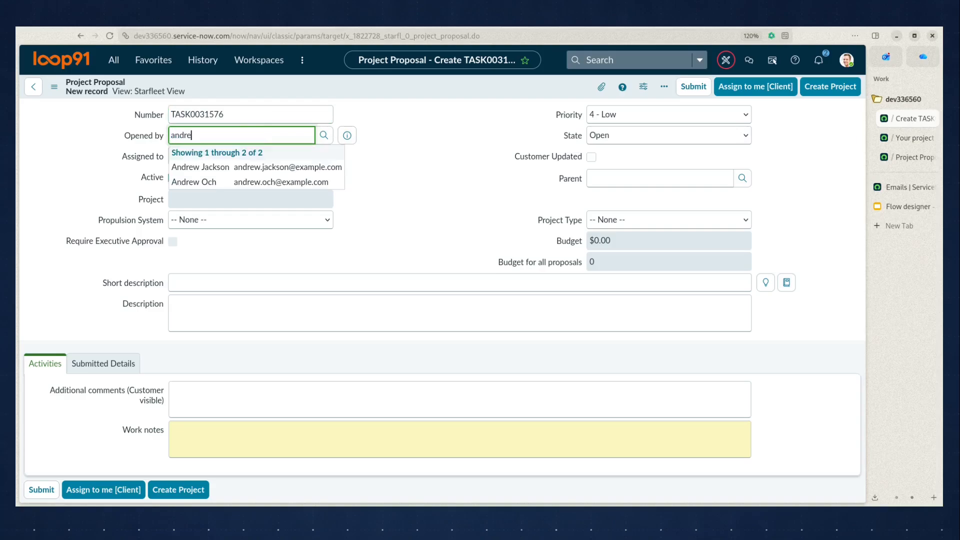
pyautogui.click(253, 168)
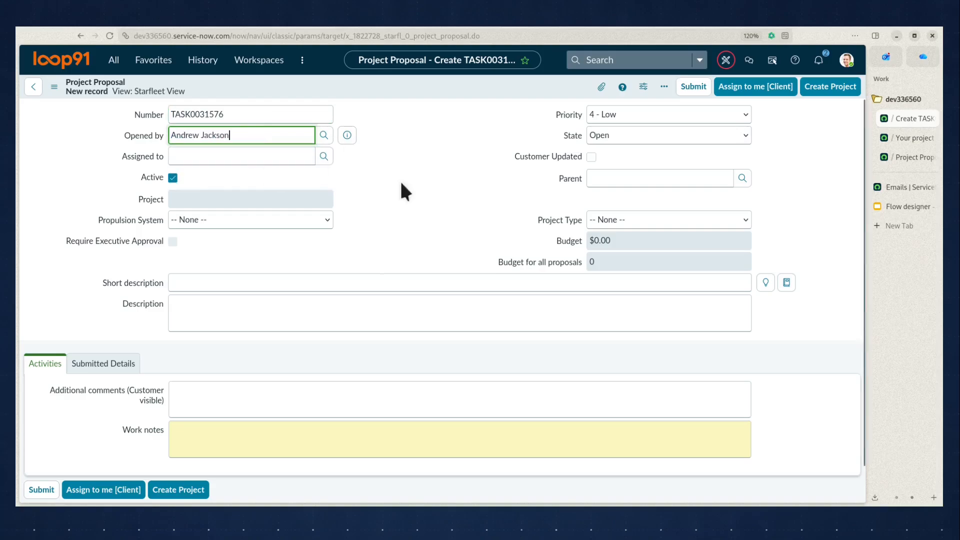
# - Enter 'This is a new Project proposal' as the proposal's short description
pyautogui.click(381, 283)
pyautogui.write('Thi')
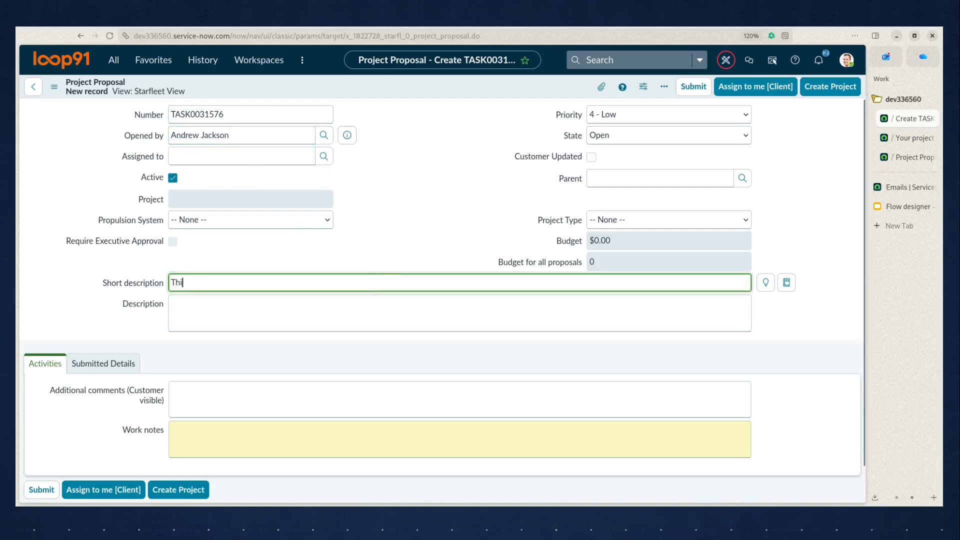
pyautogui.write('sis a new P')
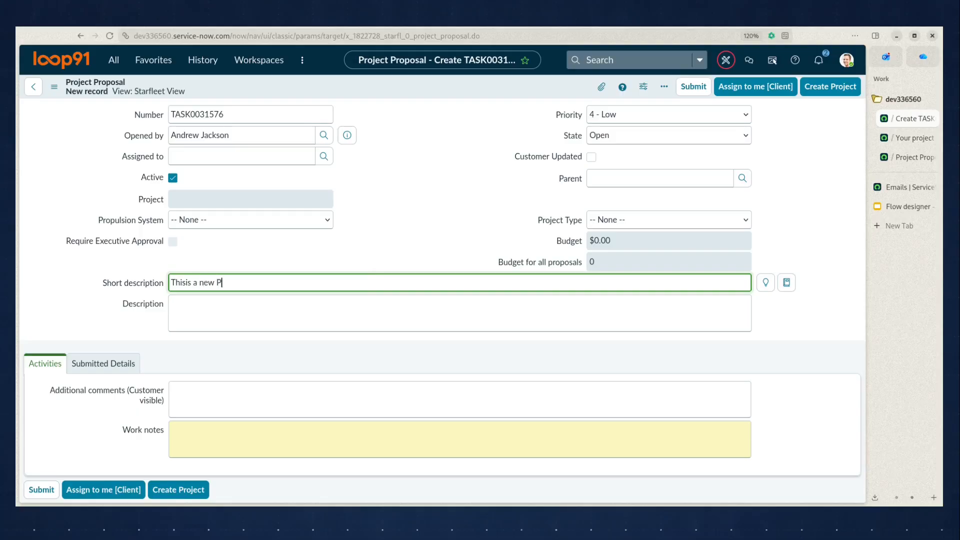
pyautogui.write('roject proposal')
# - Copy the short description text into the Description field and save the new project proposal record
pyautogui.hotkey('ctrl', 'a')
pyautogui.hotkey('ctrl', 'c')
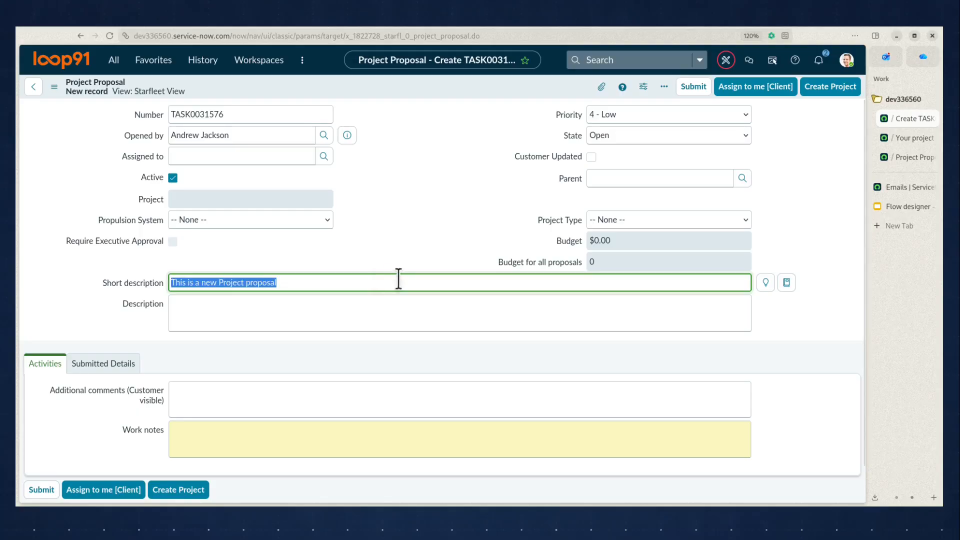
pyautogui.click(412, 311)
pyautogui.hotkey('ctrl', 'v')
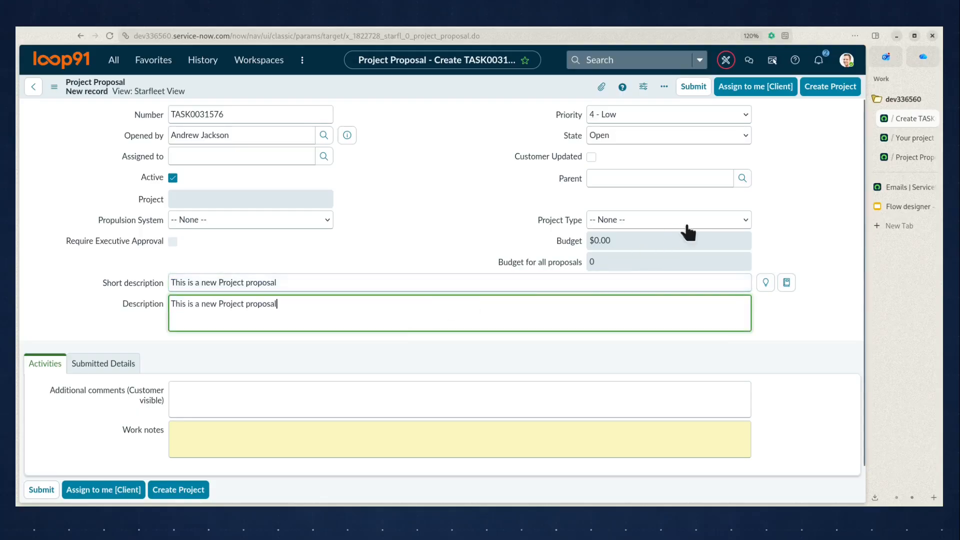
pyautogui.rightClick(496, 86)
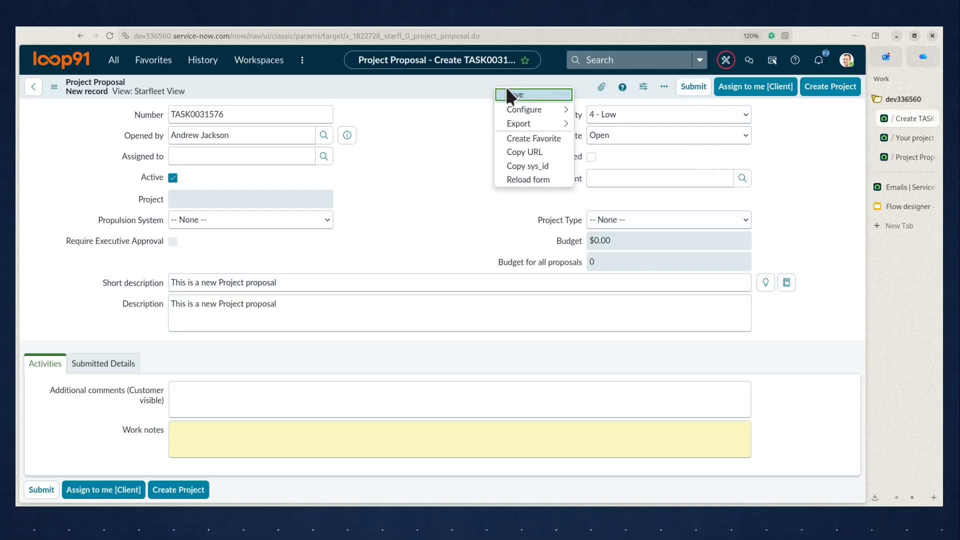
pyautogui.click(523, 93)
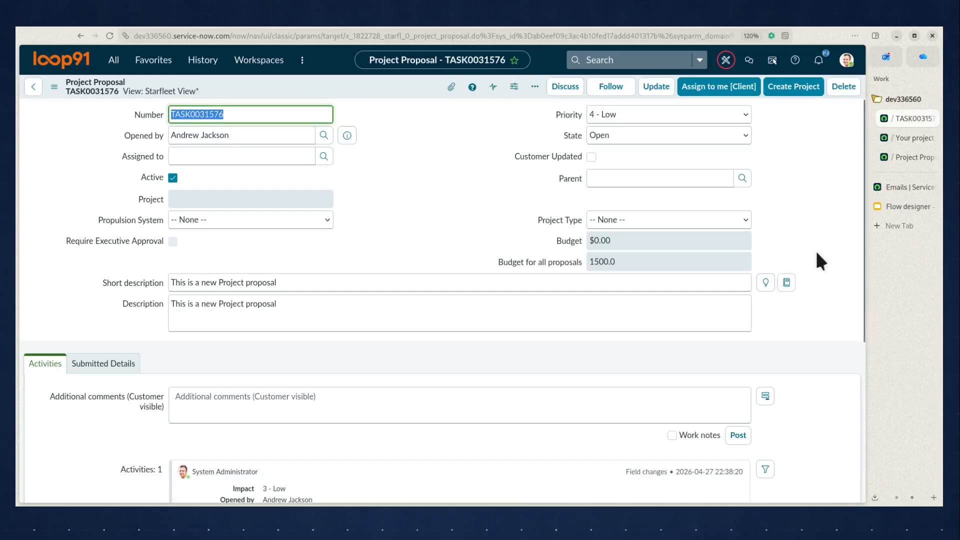
# - Reload today's Emails log and preview the newly sent 'Your project proposal is in!' email
pyautogui.click(897, 185)
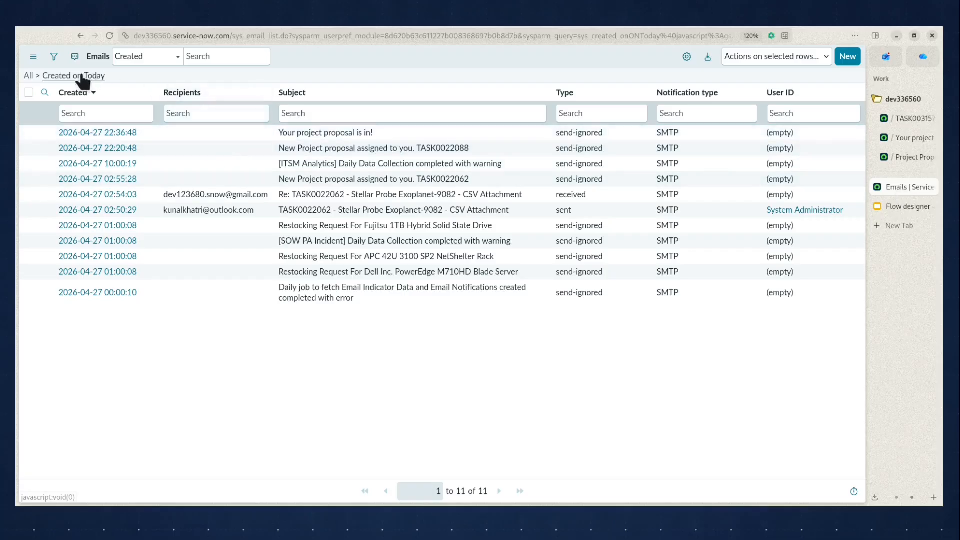
pyautogui.click(97, 76)
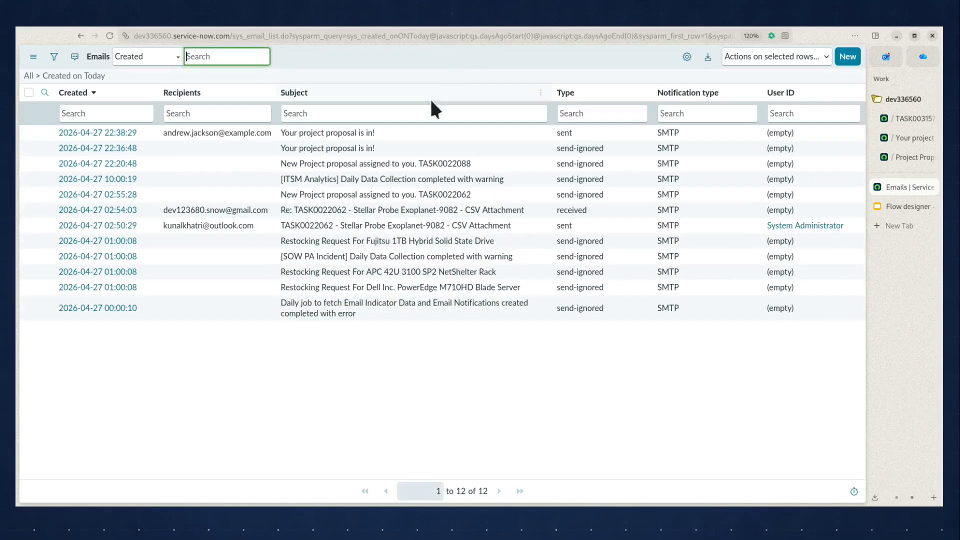
pyautogui.click(287, 133)
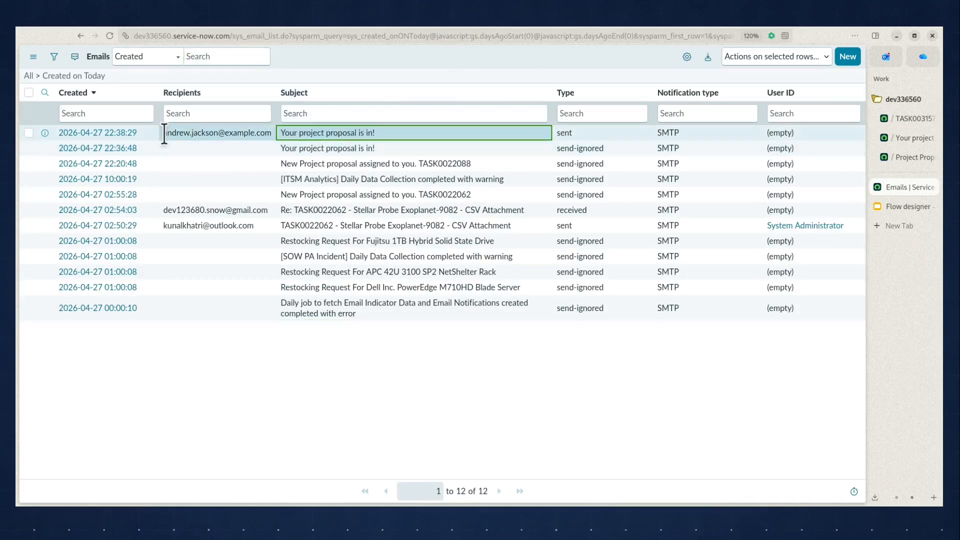
pyautogui.moveTo(168, 133); pyautogui.dragTo(270, 133)
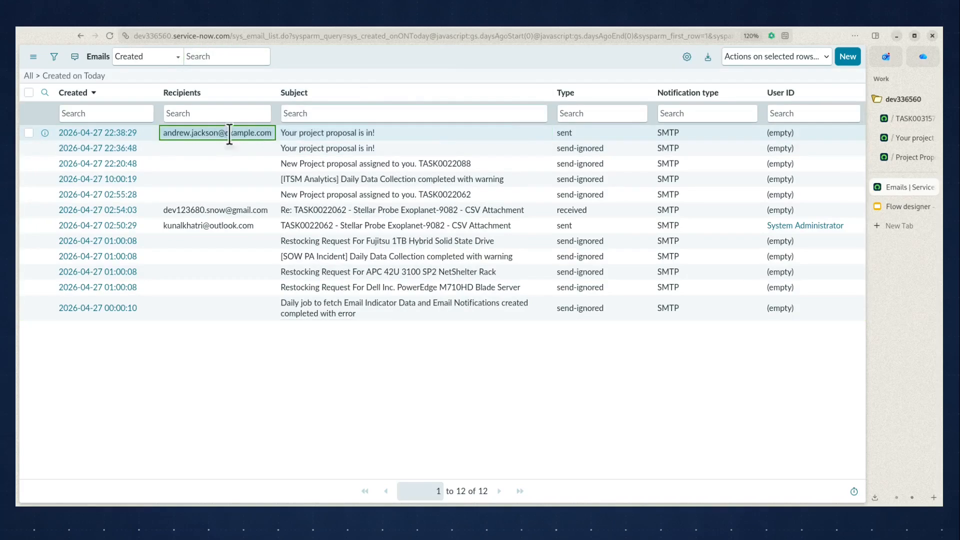
pyautogui.rightClick(108, 134)
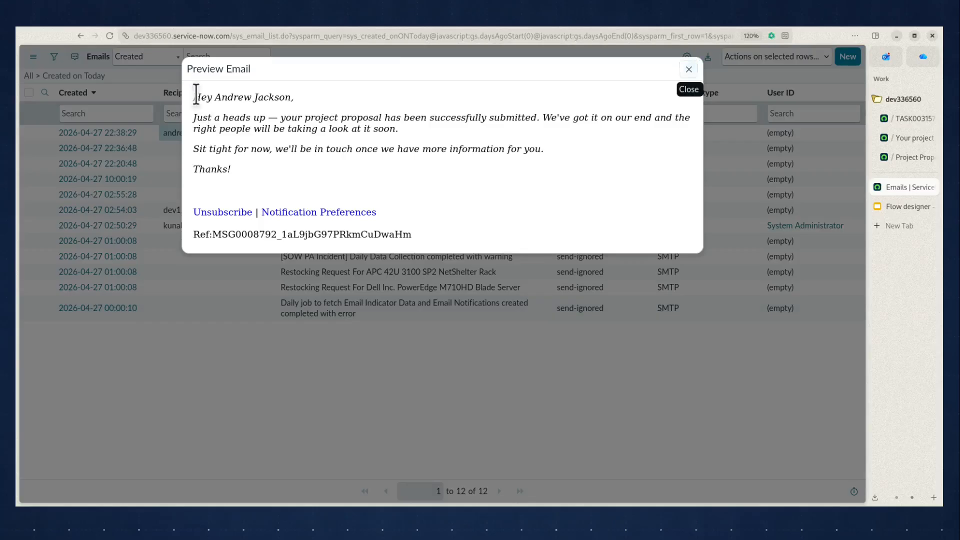
pyautogui.moveTo(194, 92); pyautogui.dragTo(312, 172)
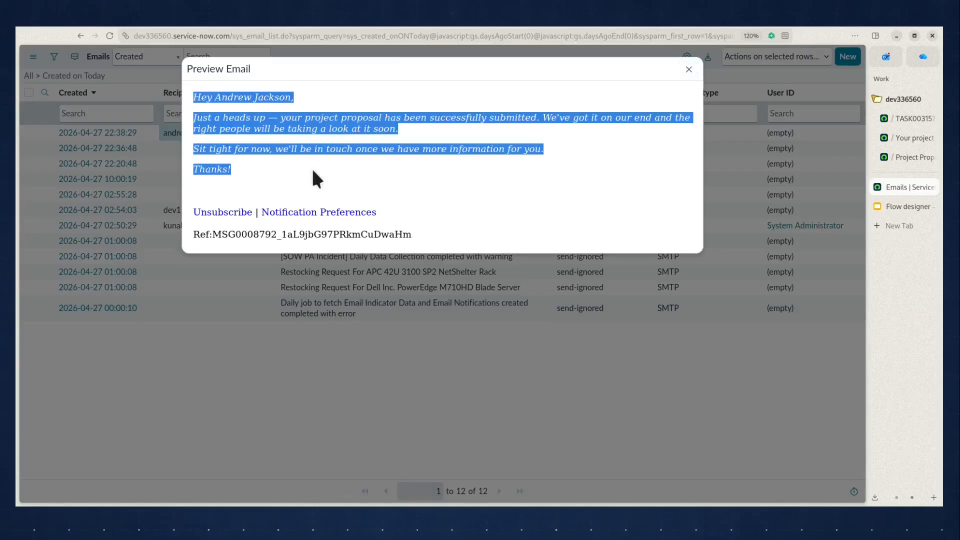
pyautogui.click(688, 70)
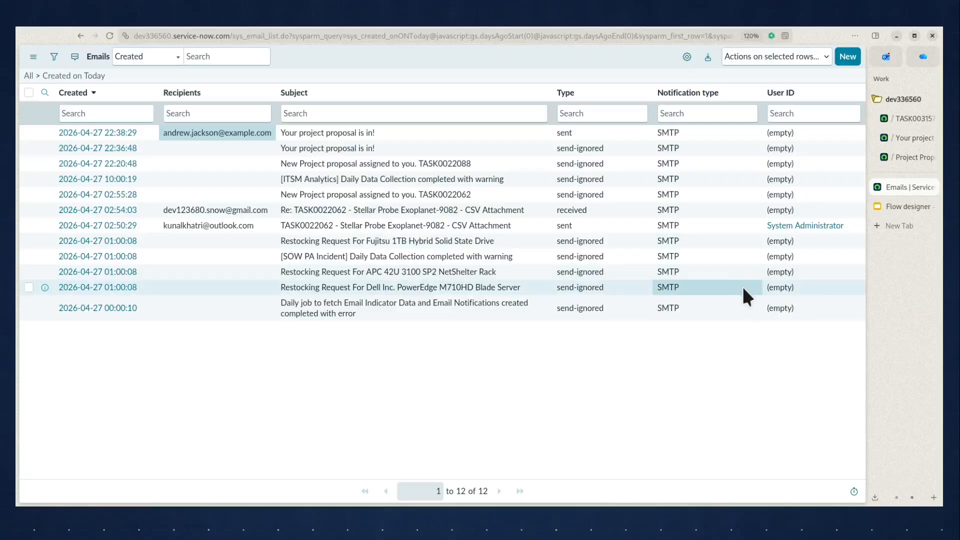
# - Return to Workflow Studio and open the 'Create Project for a Proposal' flow tab
pyautogui.click(899, 157)
pyautogui.click(899, 140)
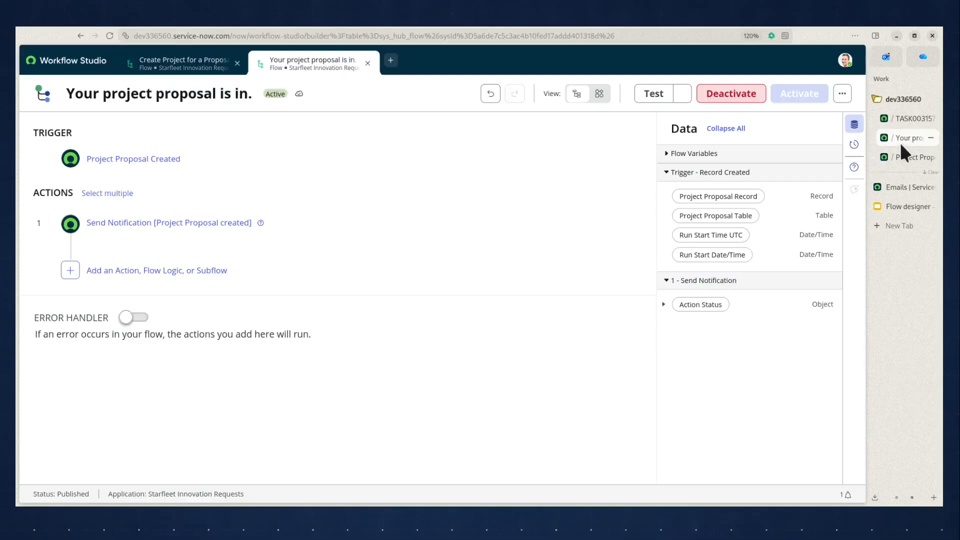
pyautogui.click(156, 64)
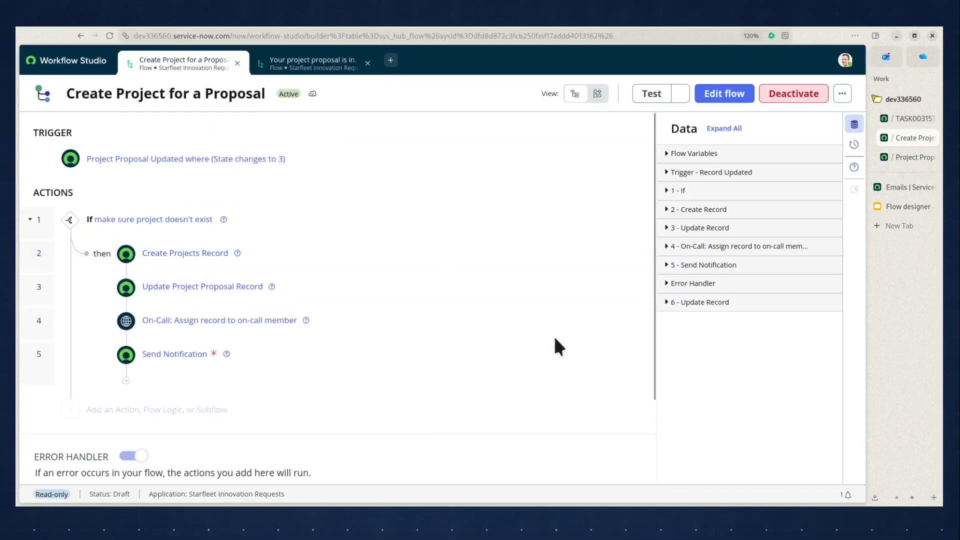